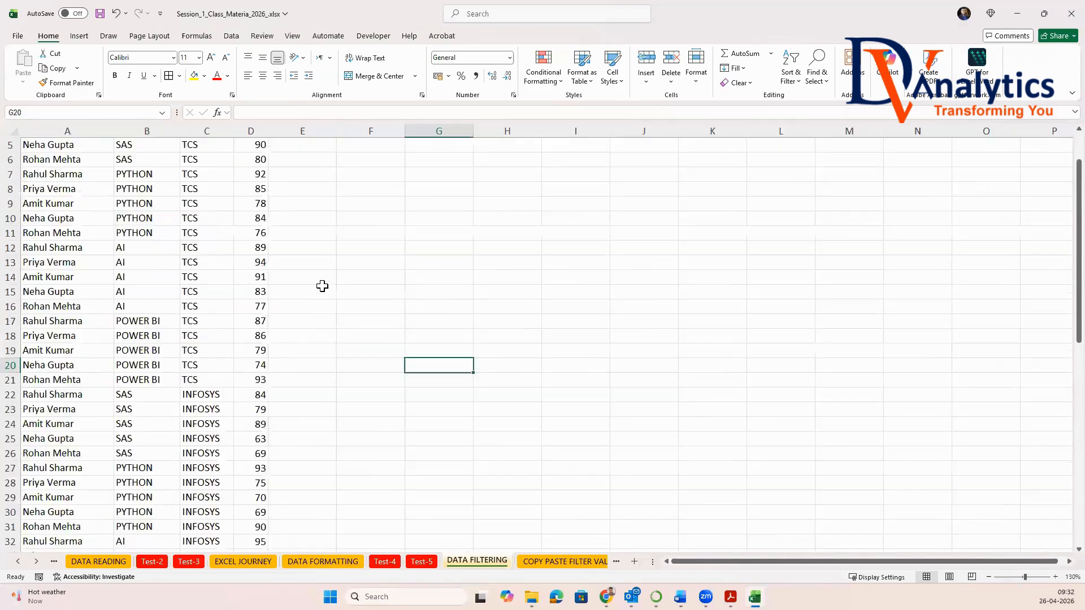
Turn on filtering for the header row of the candidate table on the DATA FILTERING sheet.
scroll(352, 293, up, 3)
ctrl+scroll(351, 292, up, 4)
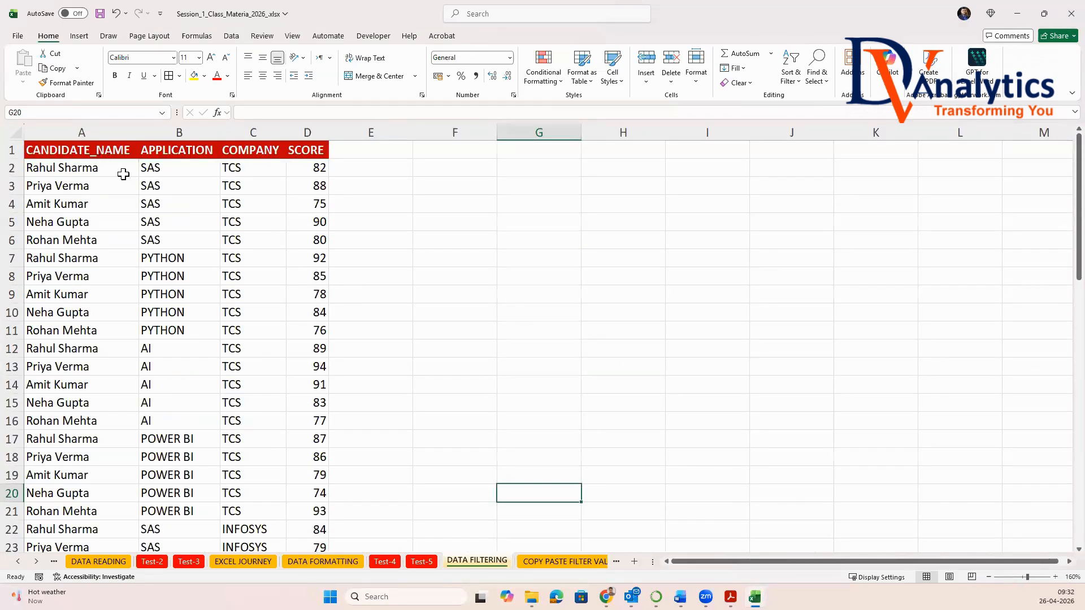
key(ctrl+Home)
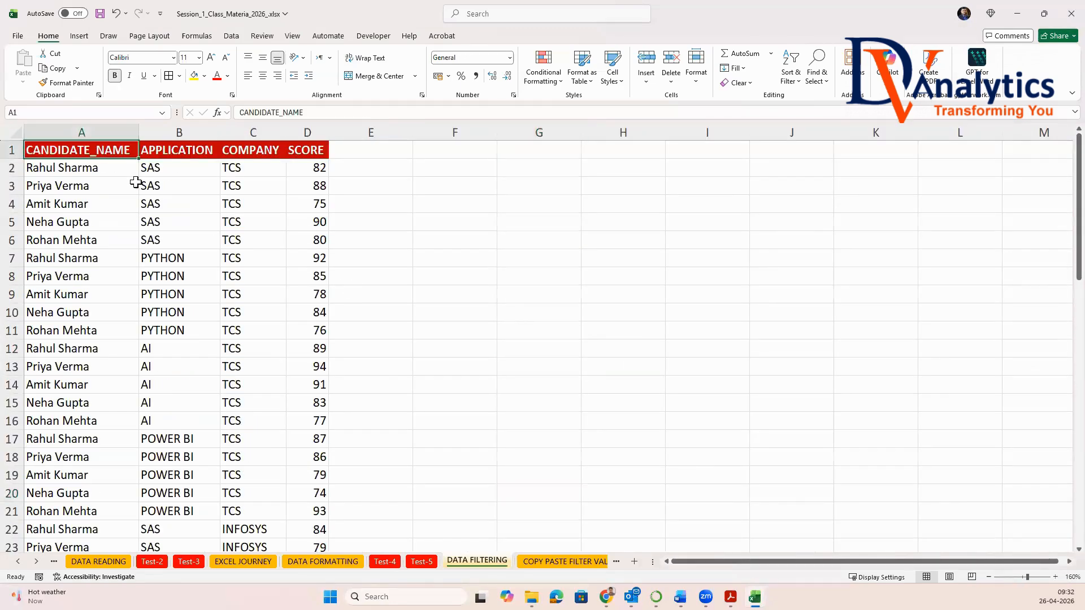
click(231, 36)
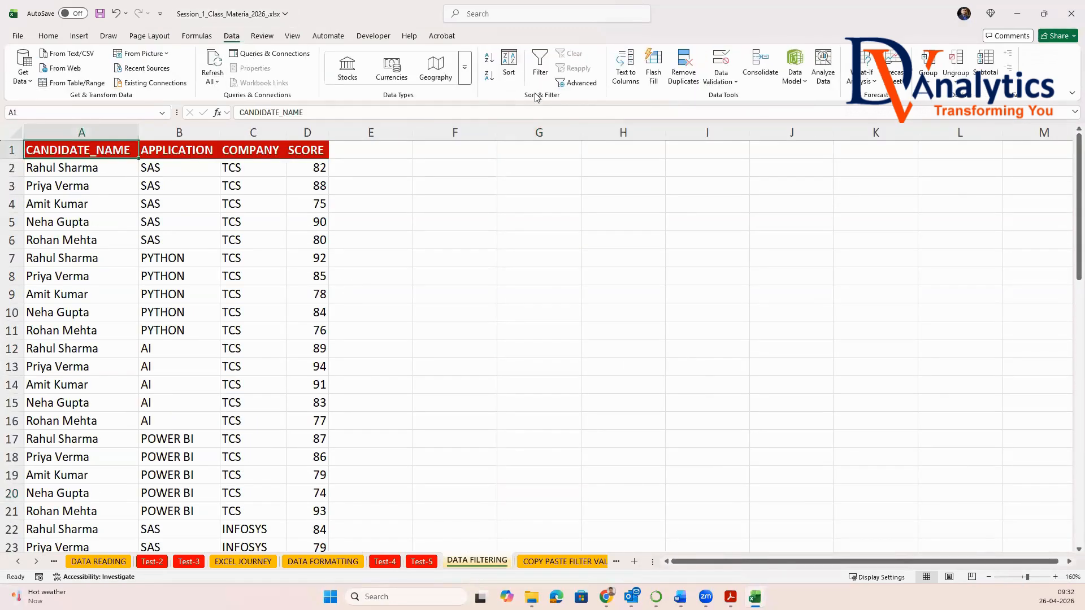
click(541, 63)
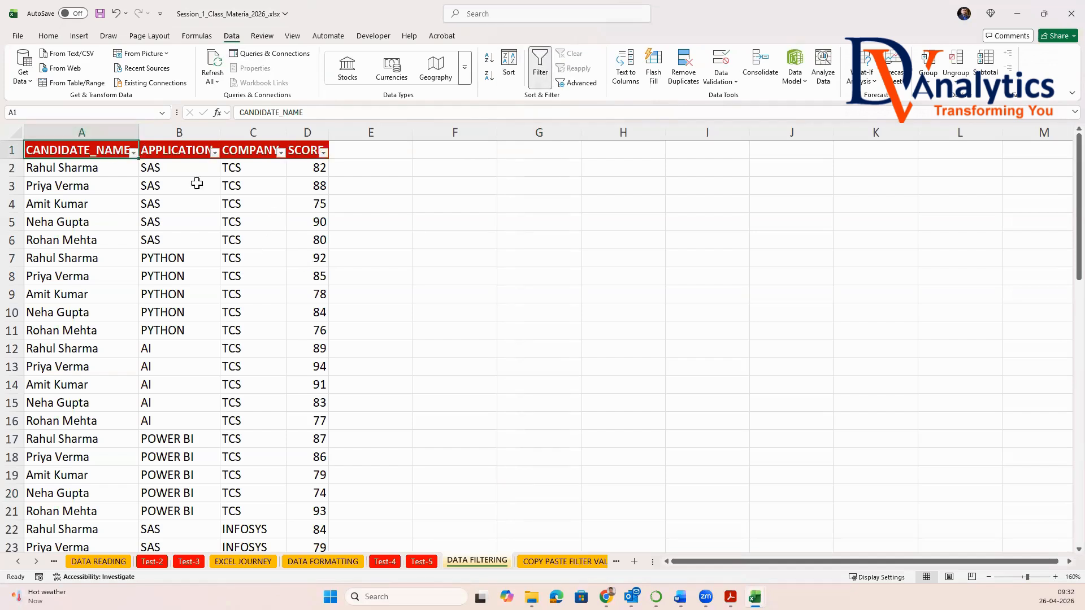
Filter the CANDIDATE_NAME column to show only the first candidate in the alphabetical list.
click(134, 152)
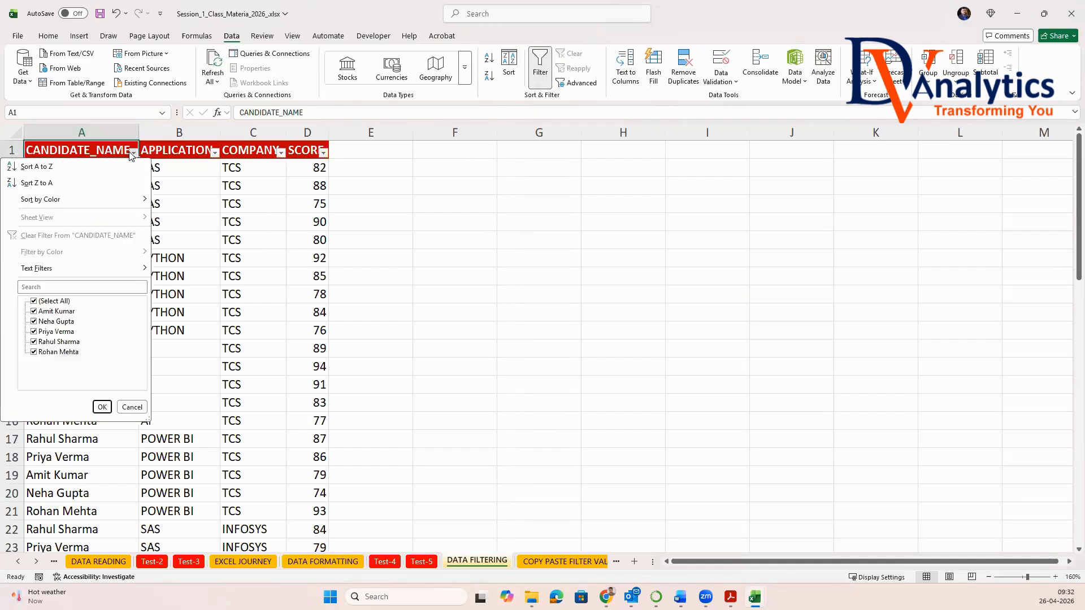
click(33, 301)
click(34, 311)
click(102, 406)
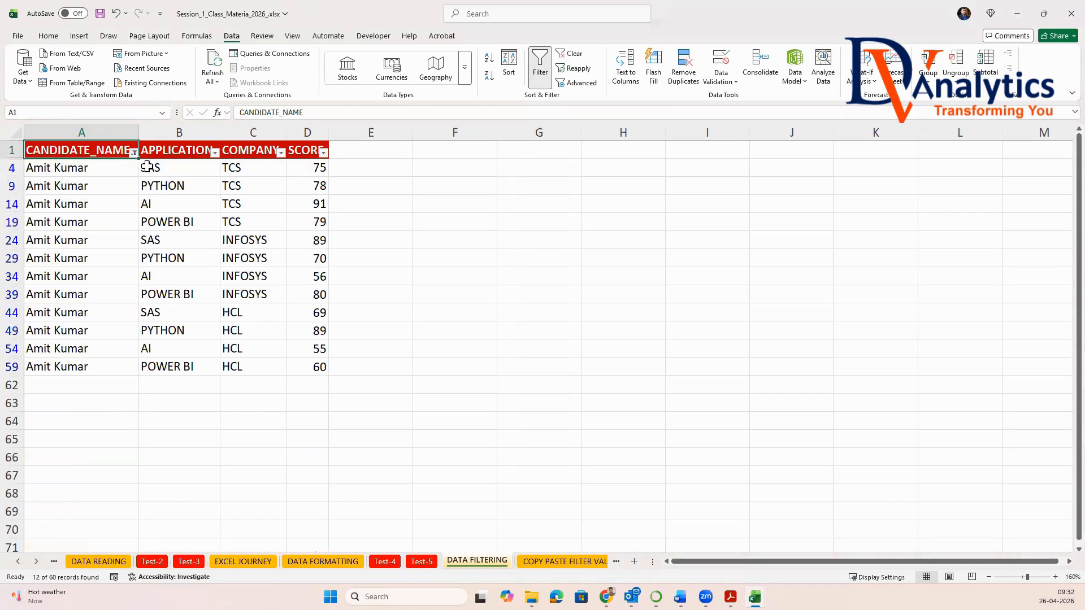
Filter the APPLICATION column to show only AI.
click(215, 153)
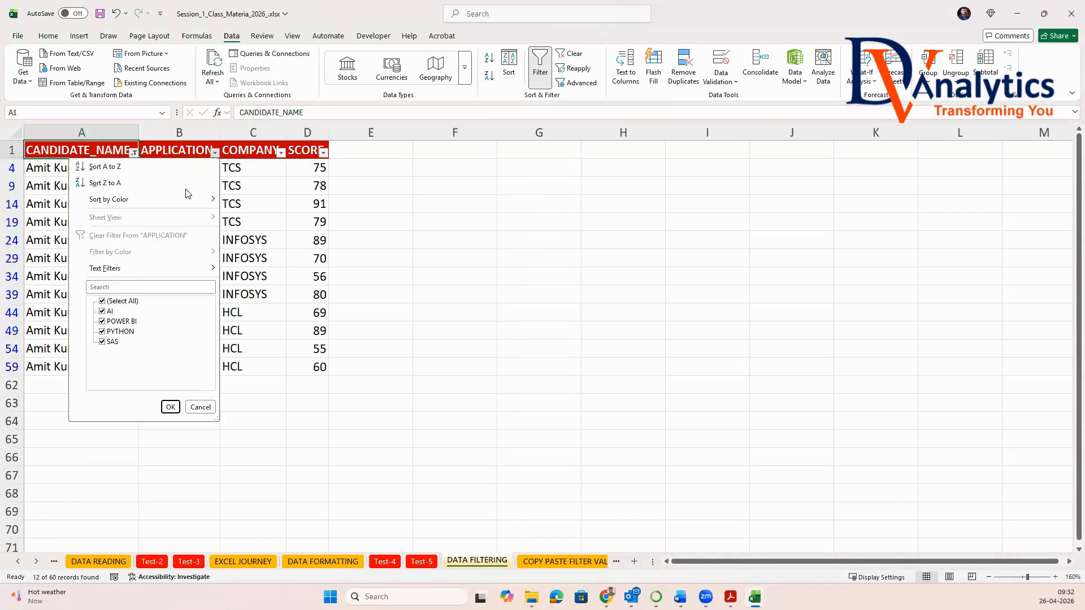
click(102, 301)
click(103, 311)
click(170, 408)
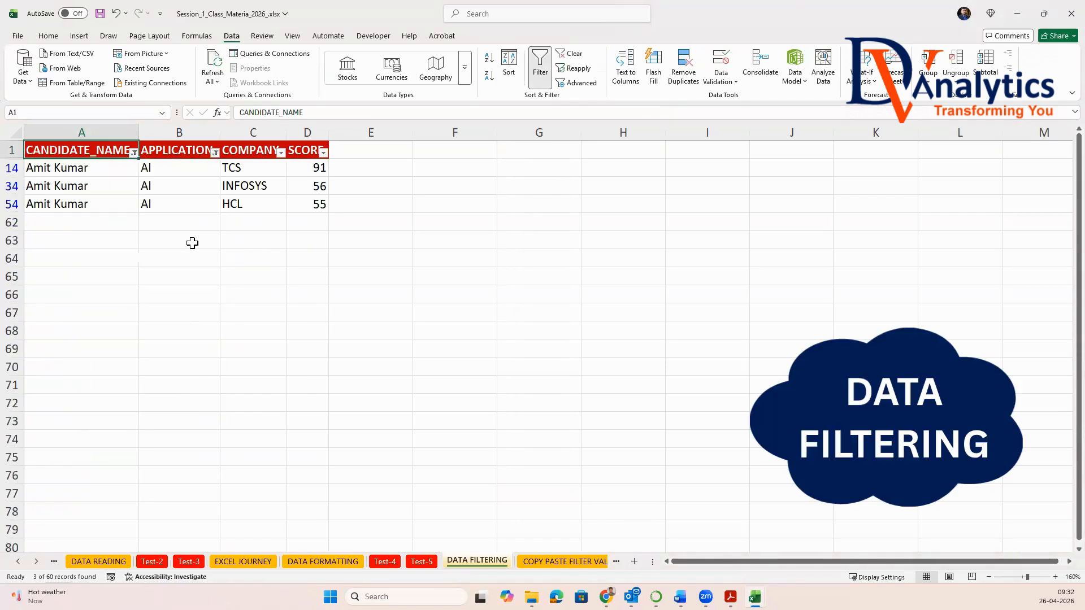
Review the filtered AI rows by company and filter the COMPANY column to show only HCL.
click(156, 170)
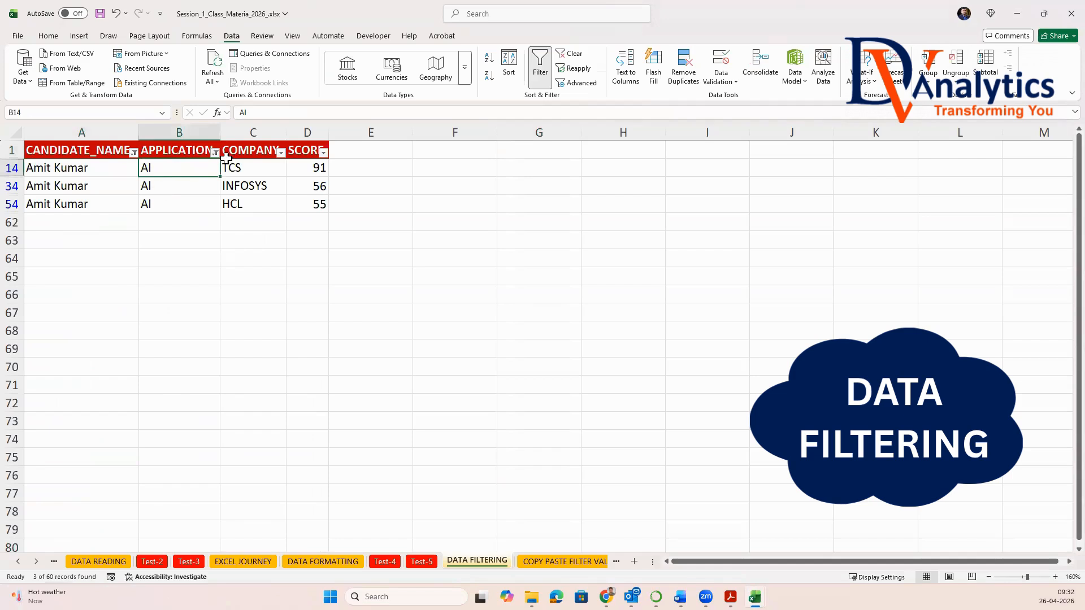
click(253, 163)
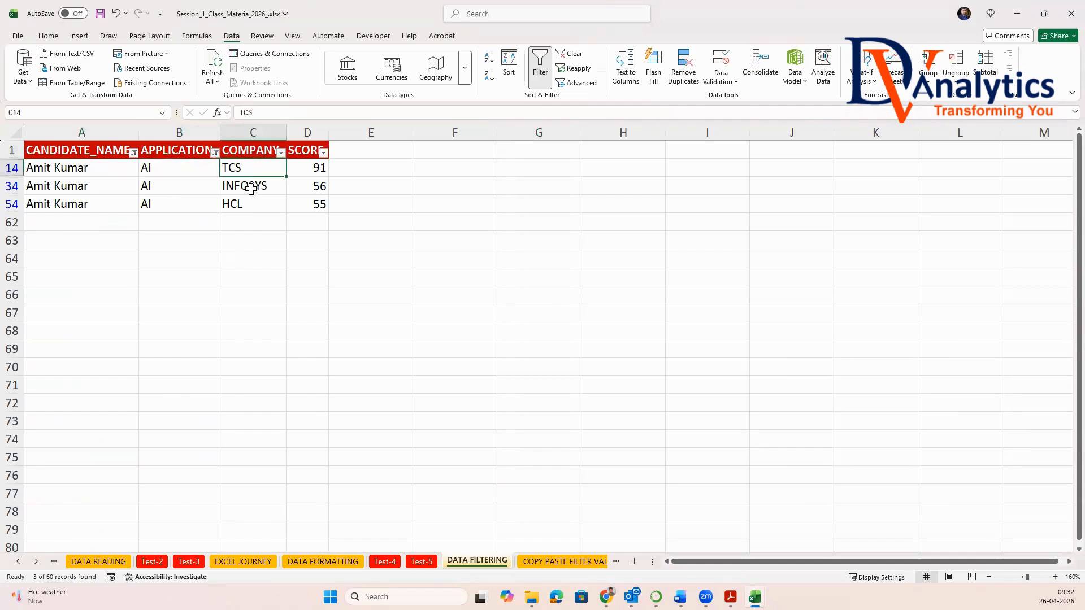
click(251, 188)
click(249, 204)
click(281, 153)
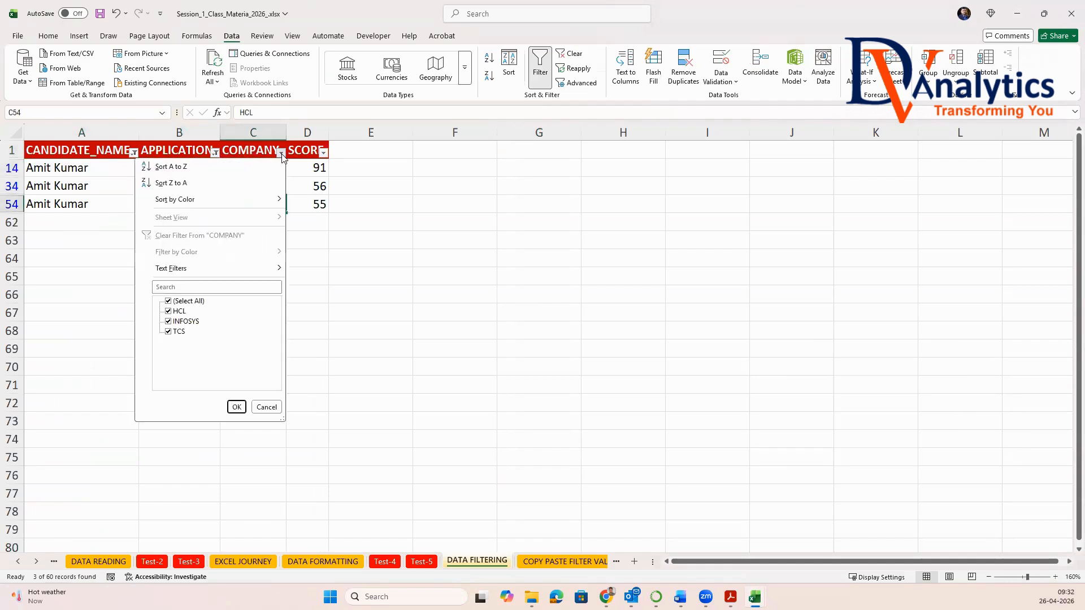
click(168, 301)
click(168, 311)
click(236, 407)
Widen the SCORE column and remove all filters from the candidate table.
click(315, 166)
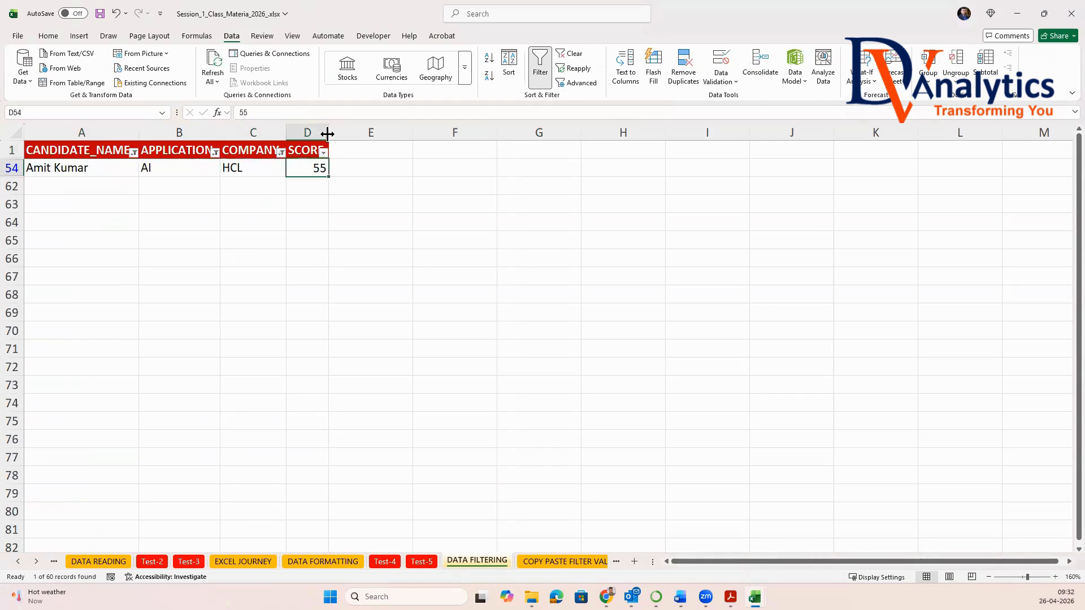
drag(329, 132, 363, 132)
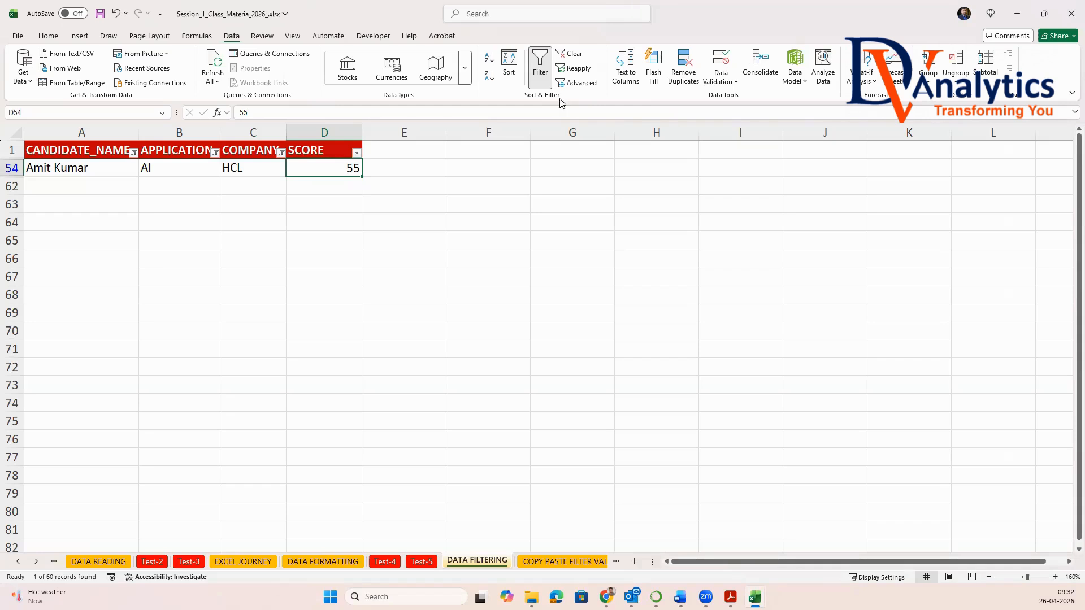
click(539, 67)
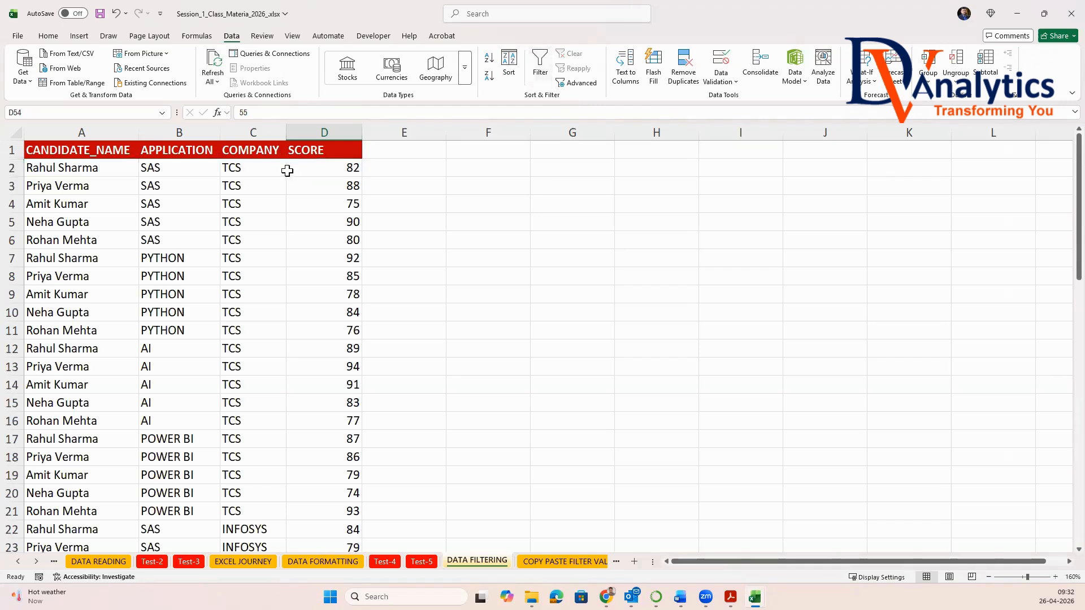
Turn filtering back on for the candidate table and show only SAS in the APPLICATION column.
click(177, 148)
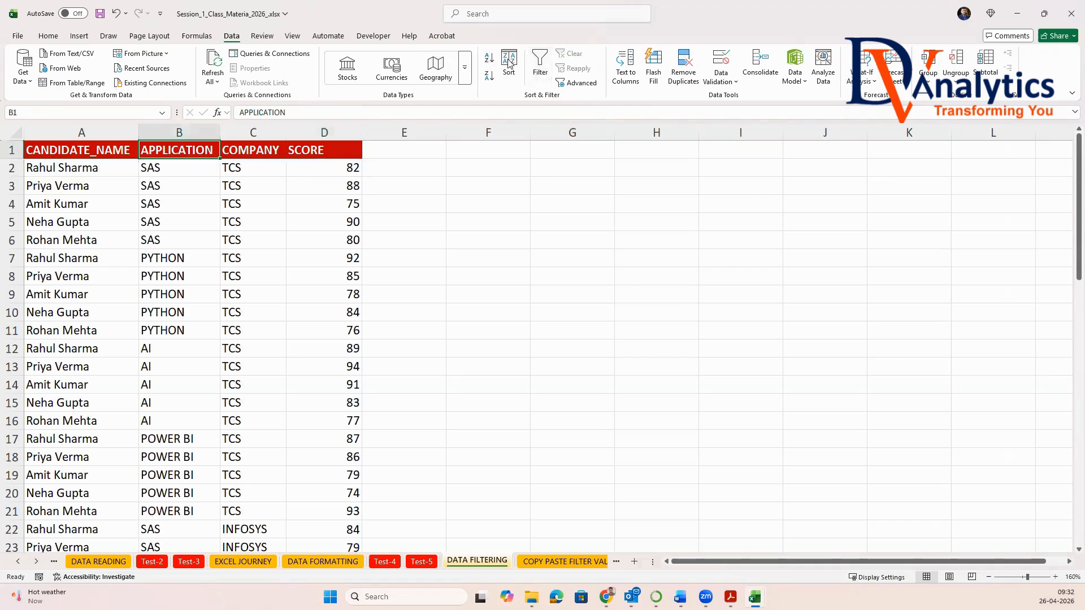
click(539, 65)
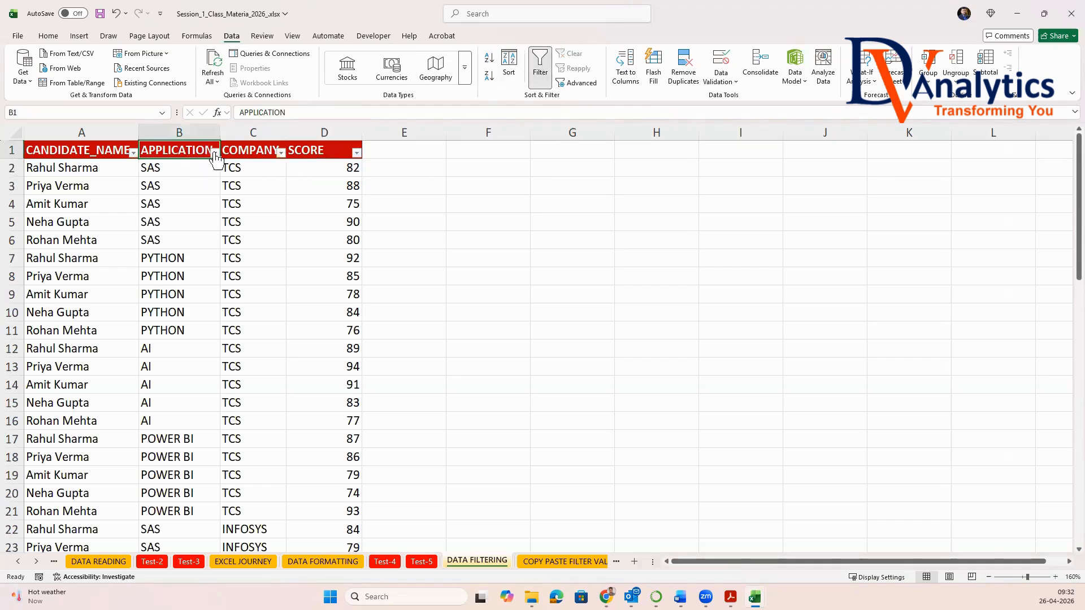
click(214, 153)
click(102, 301)
click(102, 341)
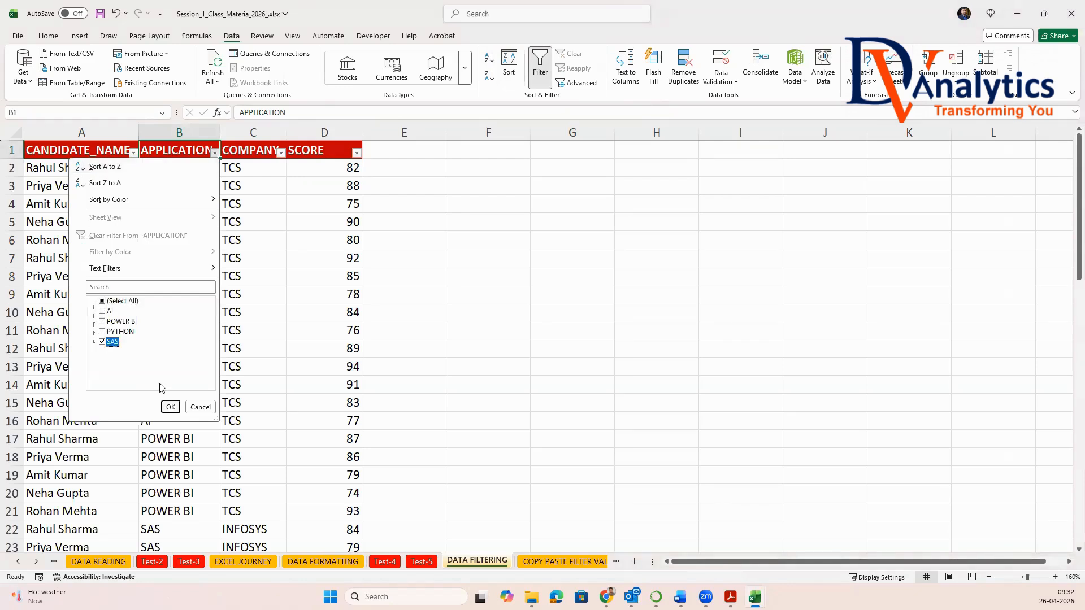
click(170, 407)
Filter the COMPANY column to show only INFOSYS.
click(281, 153)
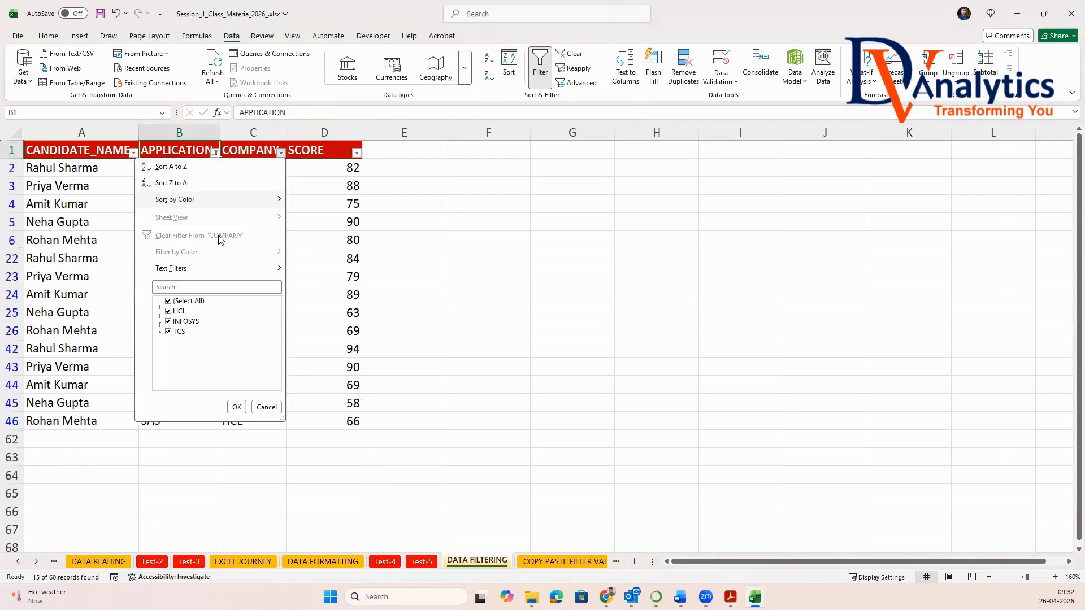
click(169, 301)
click(169, 321)
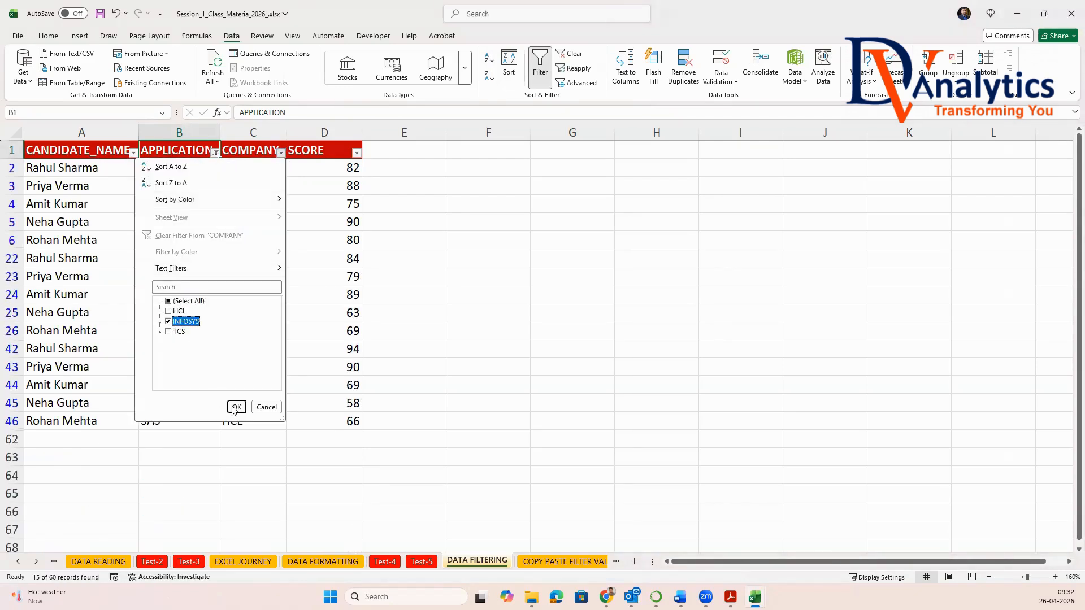
click(237, 407)
Copy the filtered SAS and INFOSYS rows with their headers and paste them at A1 on the COPY PASTE FILTER VALUES sheet.
drag(77, 151, 351, 250)
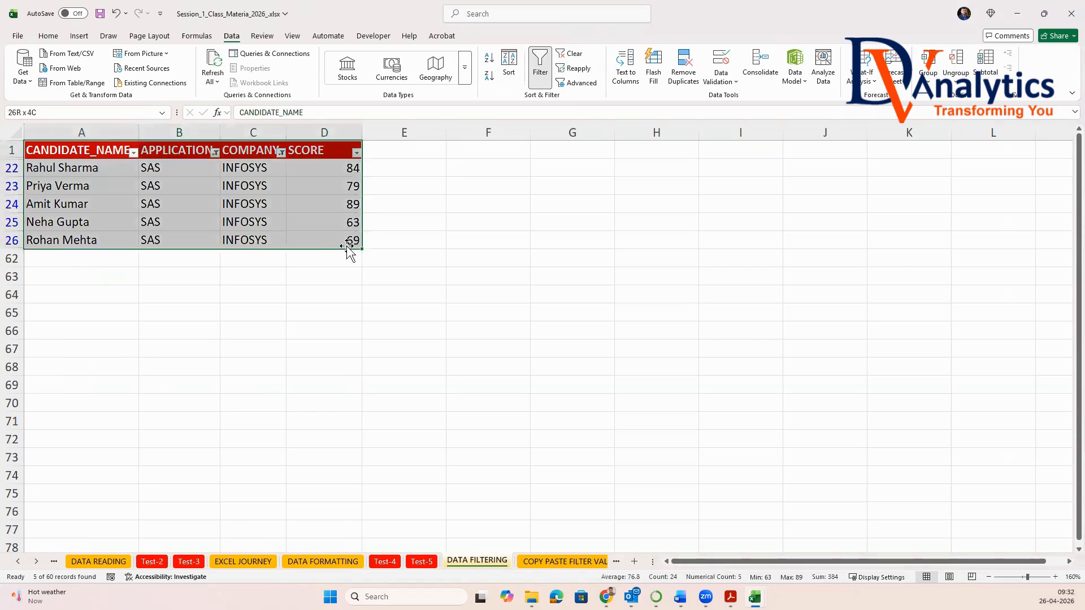
key(ctrl+c)
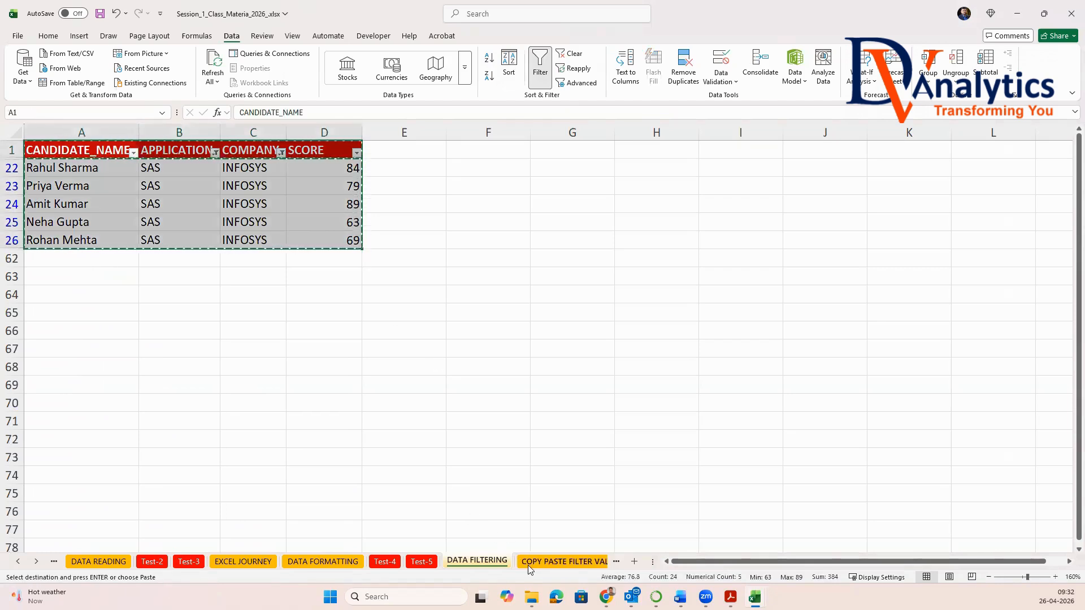
click(534, 561)
key(ctrl+v)
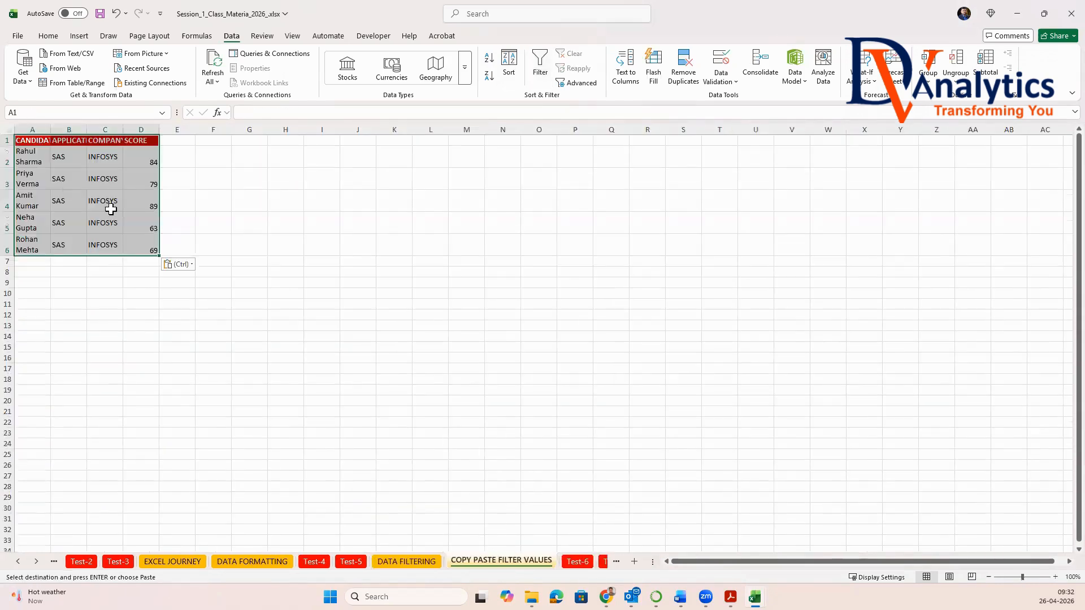
click(320, 244)
Autofit all column widths on the COPY PASTE FILTER VALUES sheet to their contents.
click(15, 130)
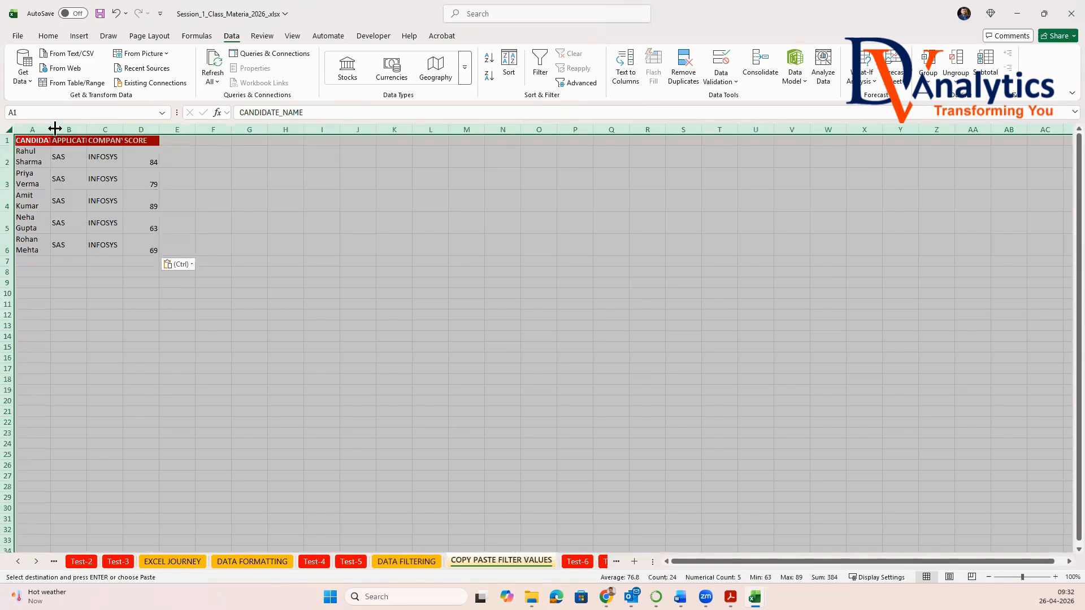
double_click(51, 129)
click(339, 178)
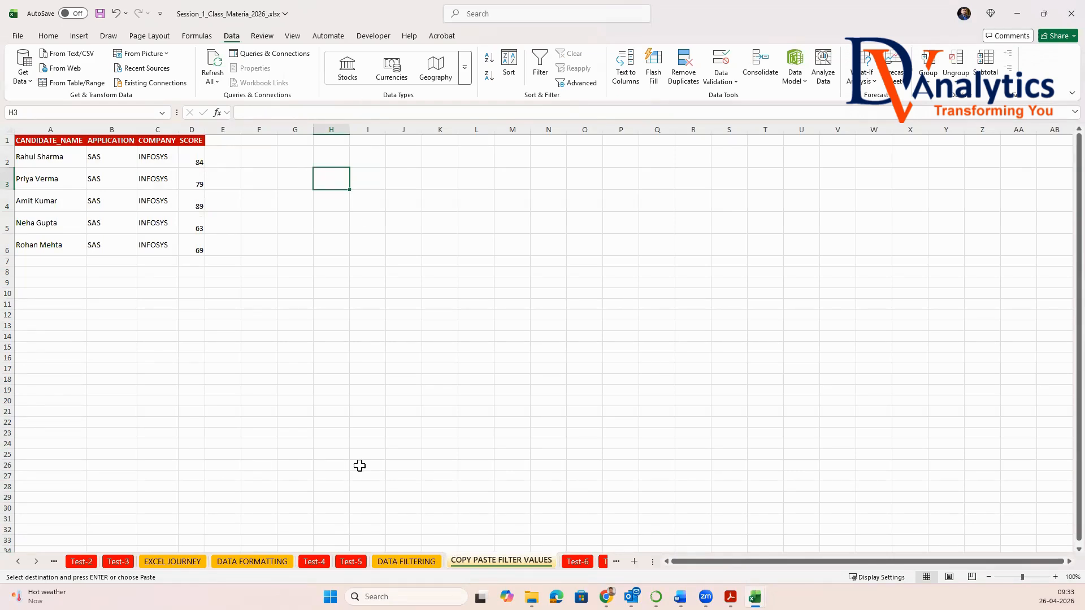
Turn on filtering for the header row of the customer table on the Test-6 sheet.
click(578, 561)
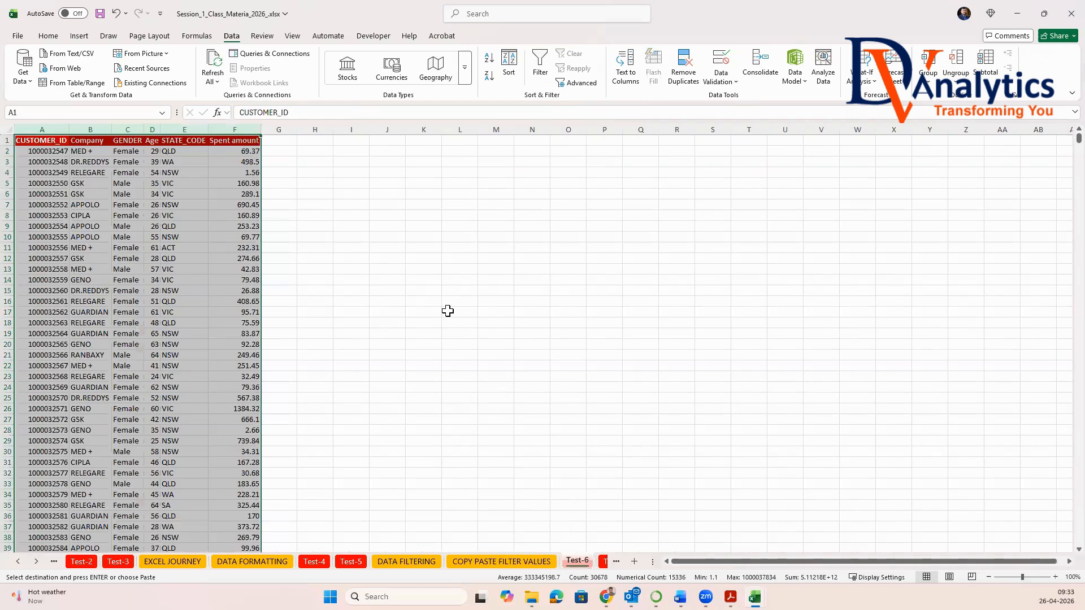
click(448, 311)
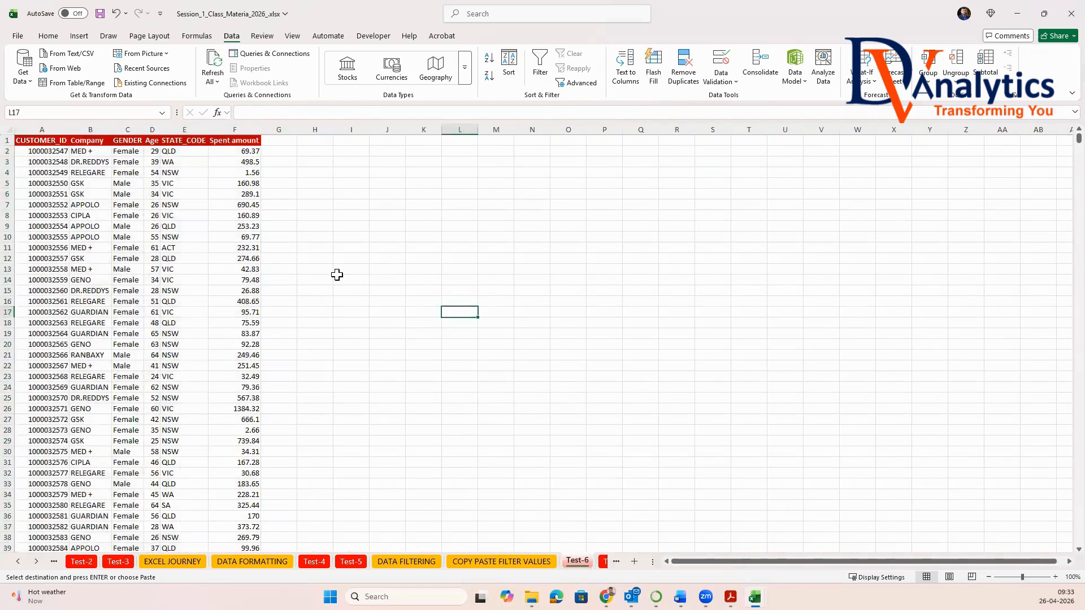
scroll(338, 275, up, 2)
scroll(354, 258, up, 2)
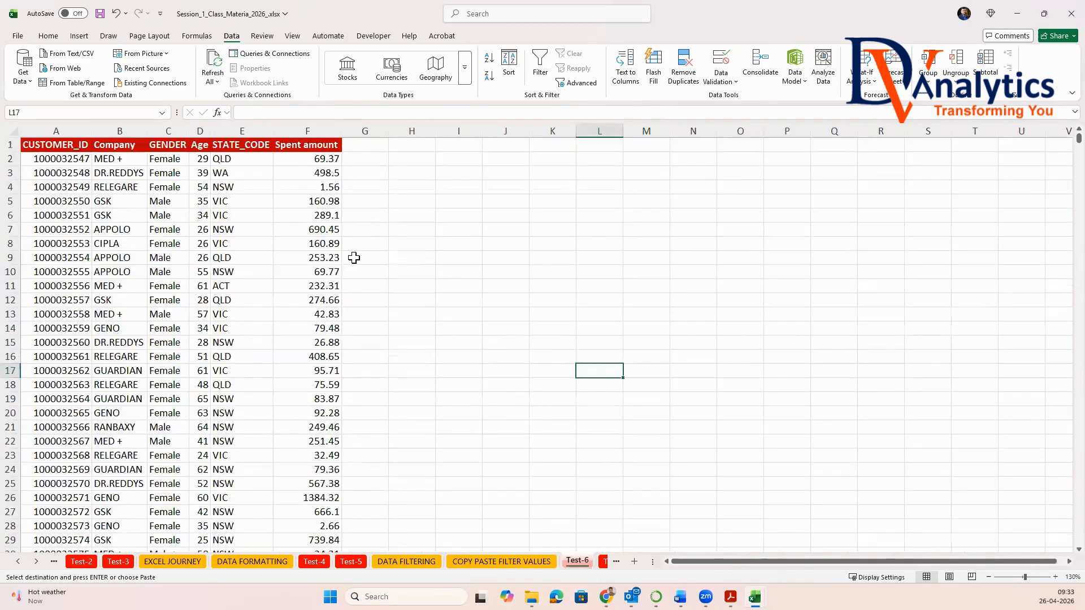
click(114, 146)
click(540, 67)
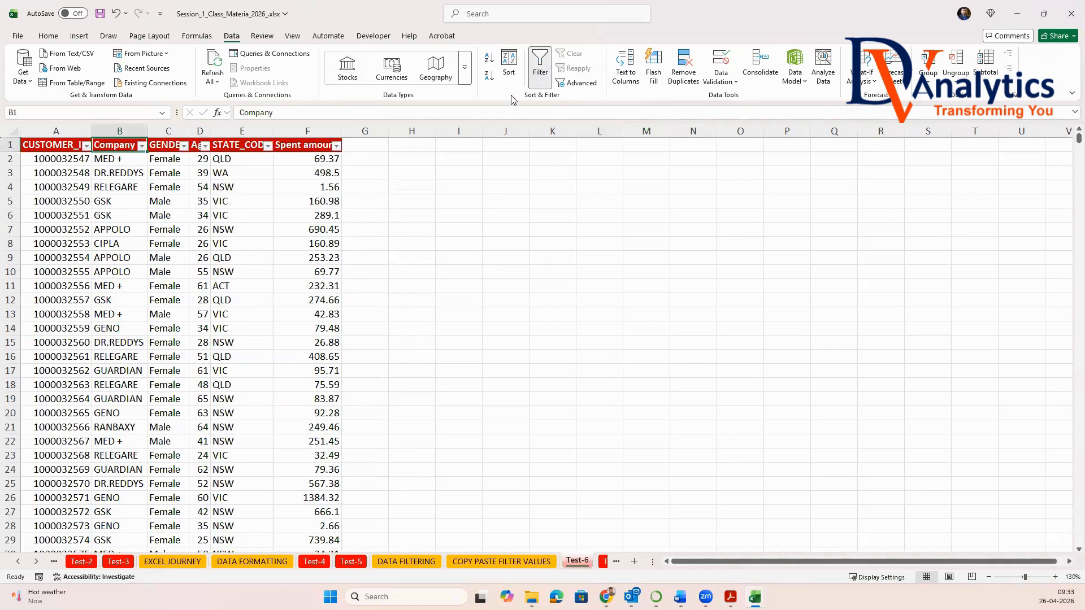
Filter the Company column to show only APPOLO.
click(141, 146)
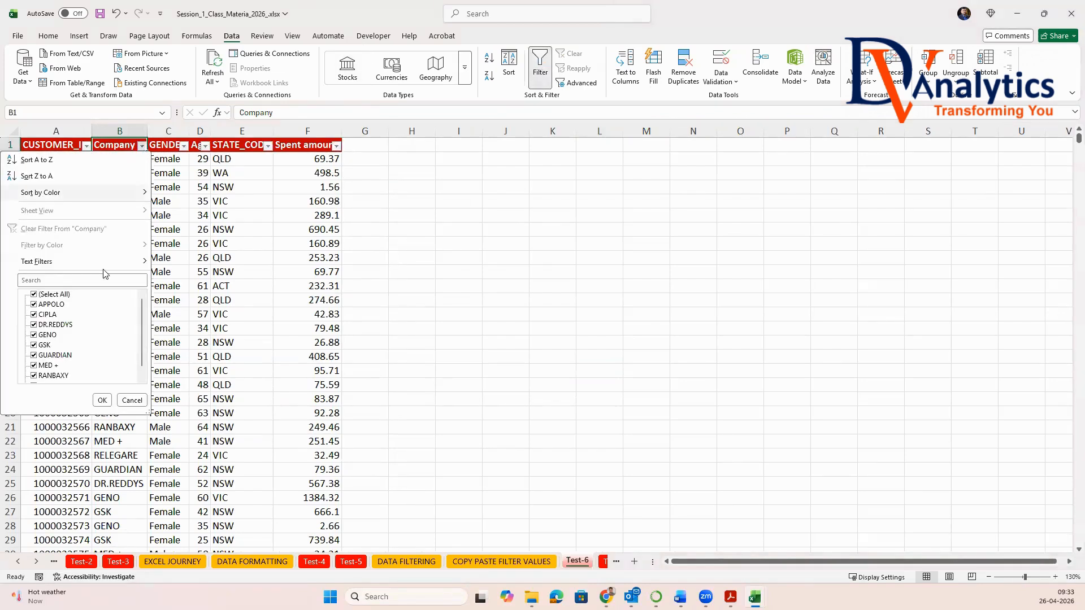
click(34, 294)
click(34, 305)
click(97, 401)
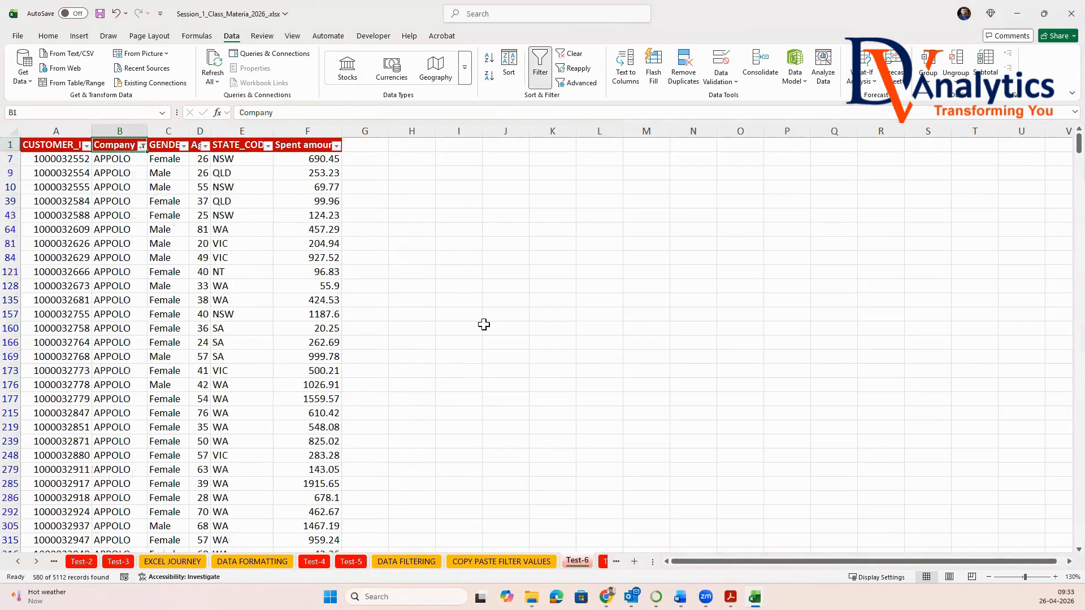
Filter the GENDER column to show only Female.
click(184, 145)
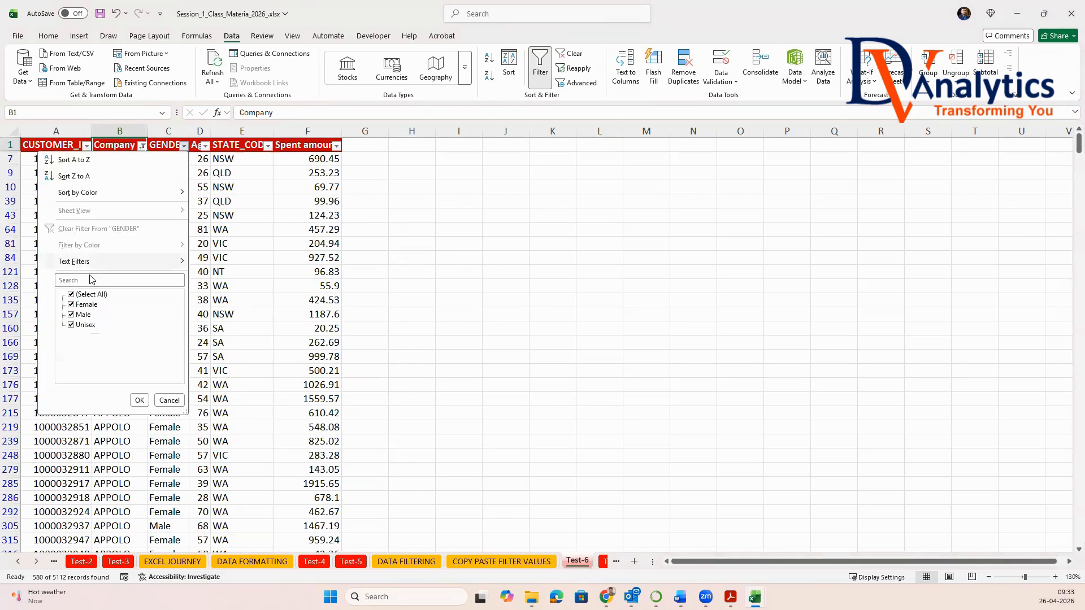
click(72, 295)
click(71, 304)
click(130, 399)
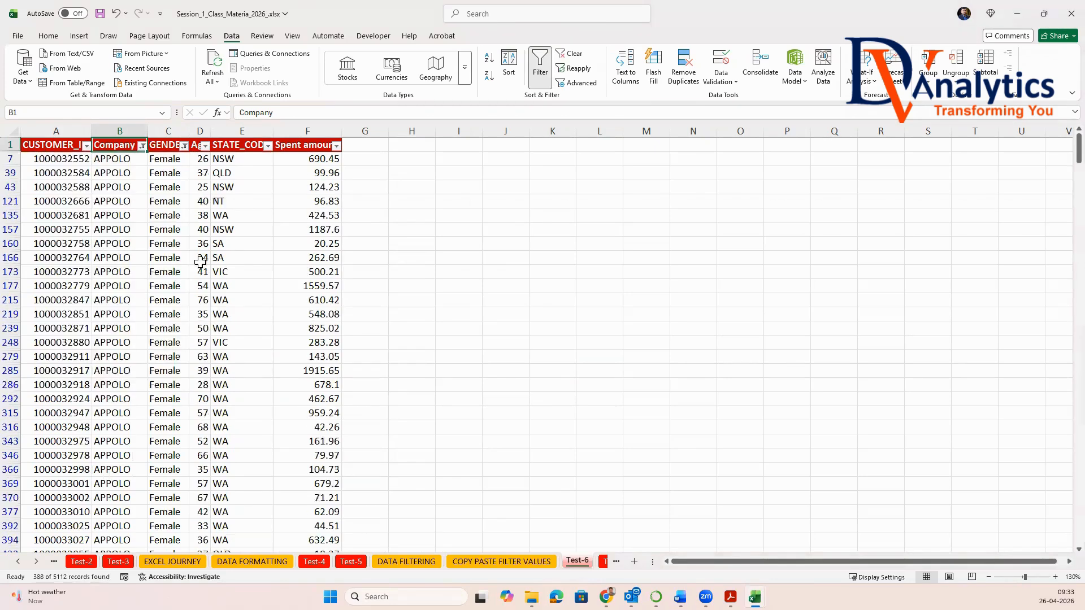
Widen the Age column and filter it to show only ages between 30 and 70.
drag(211, 131, 241, 131)
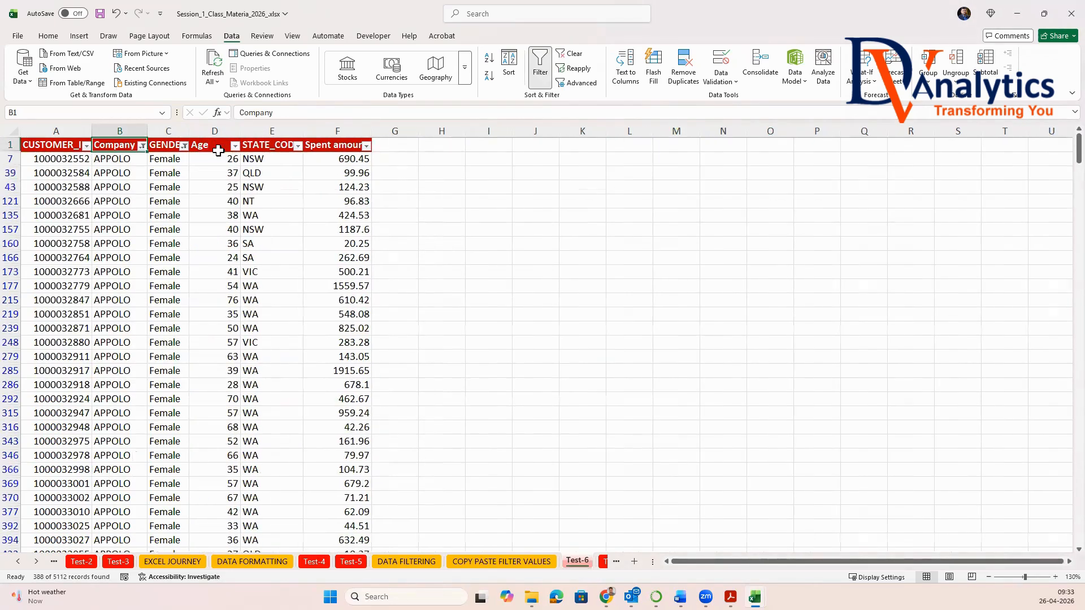
click(218, 145)
click(235, 145)
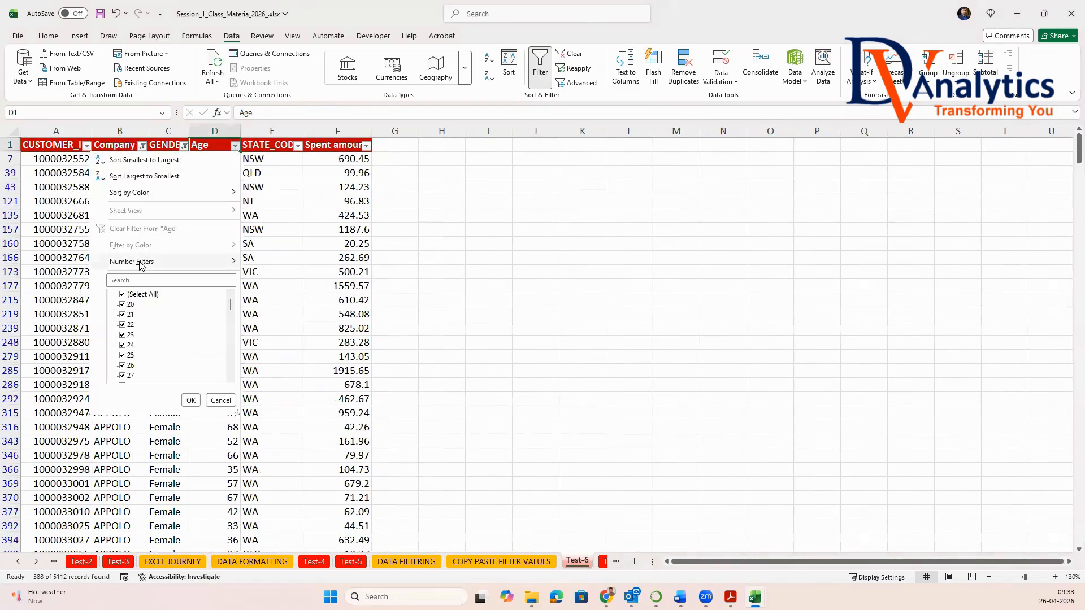
mouse_move(143, 263)
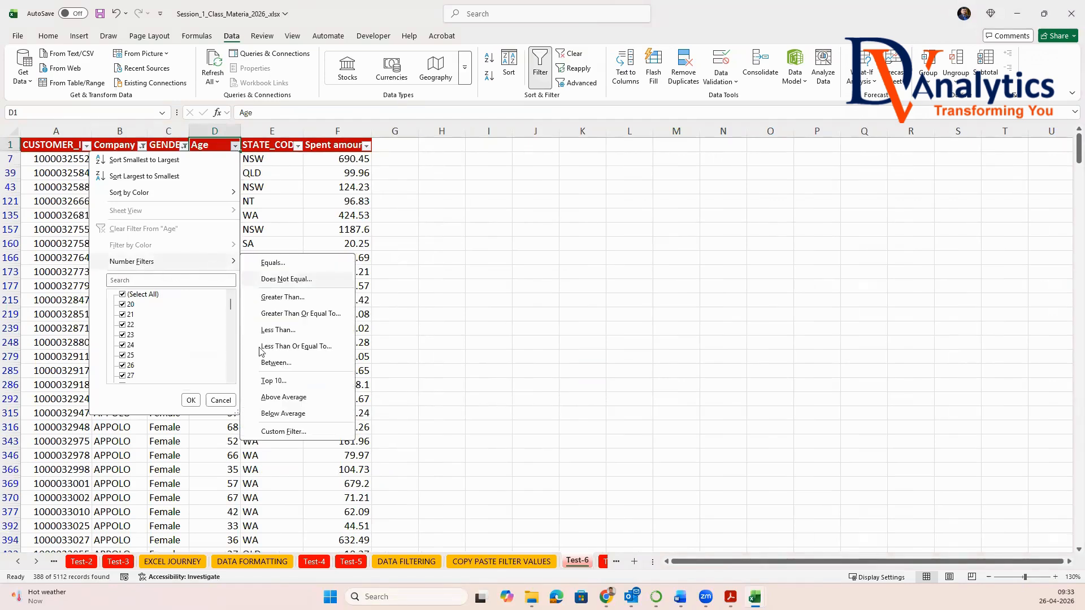
click(269, 363)
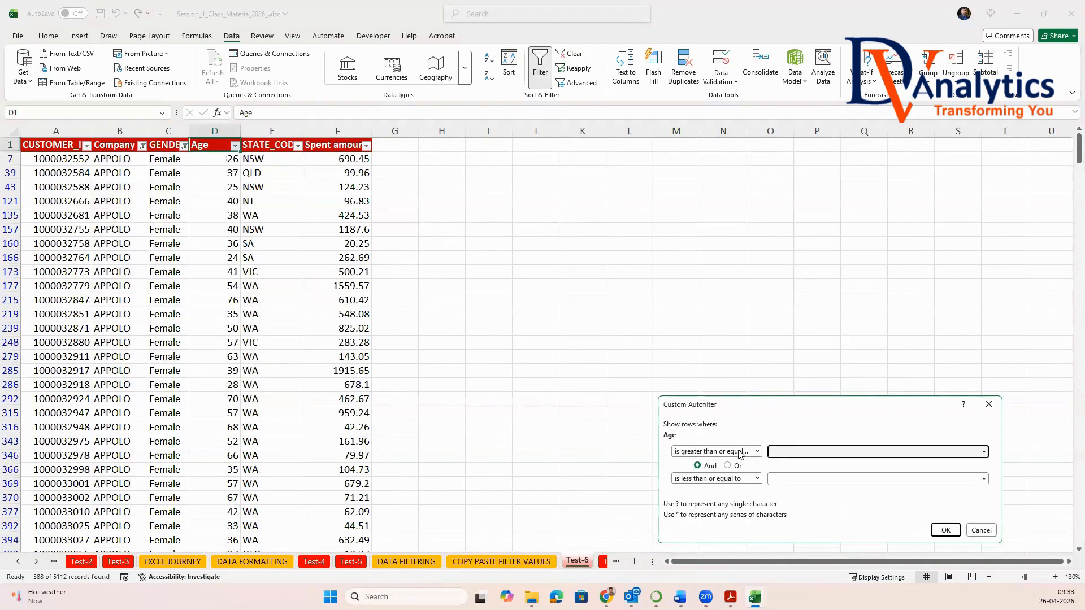
click(797, 479)
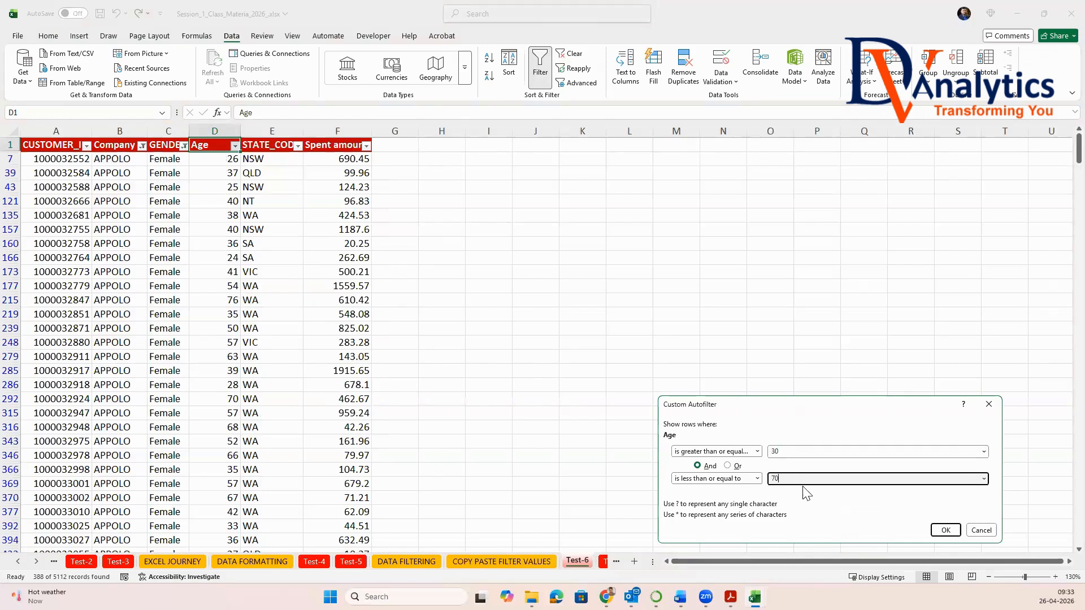
text(70)
click(940, 530)
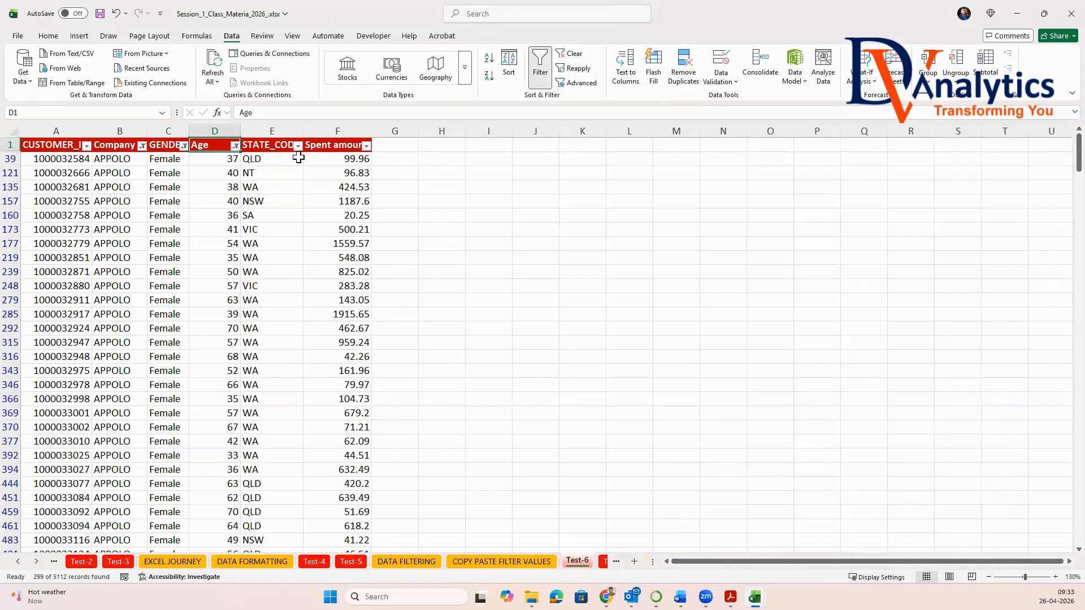
Filter the STATE_CODE column to show only QLD.
click(298, 146)
click(192, 296)
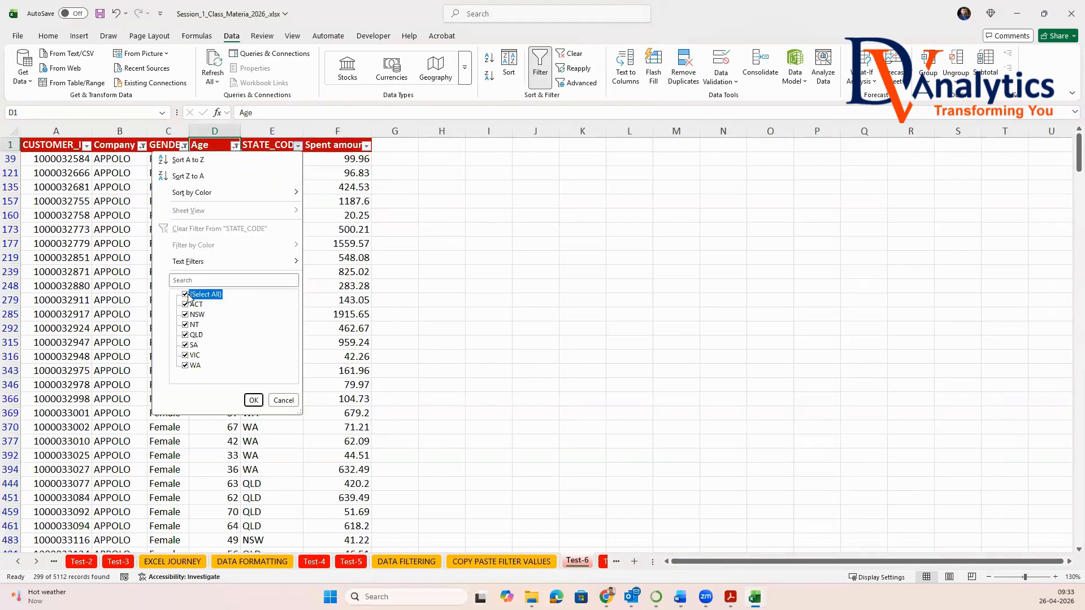
click(195, 335)
click(254, 400)
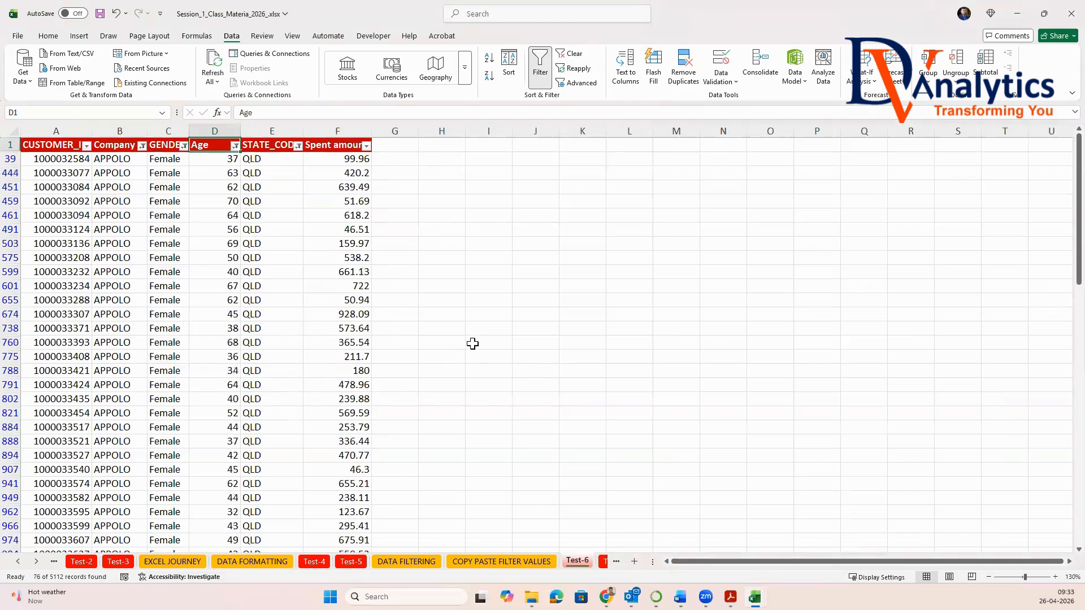
Filter the Spent amount column to show only values greater than 500.
click(346, 146)
click(366, 147)
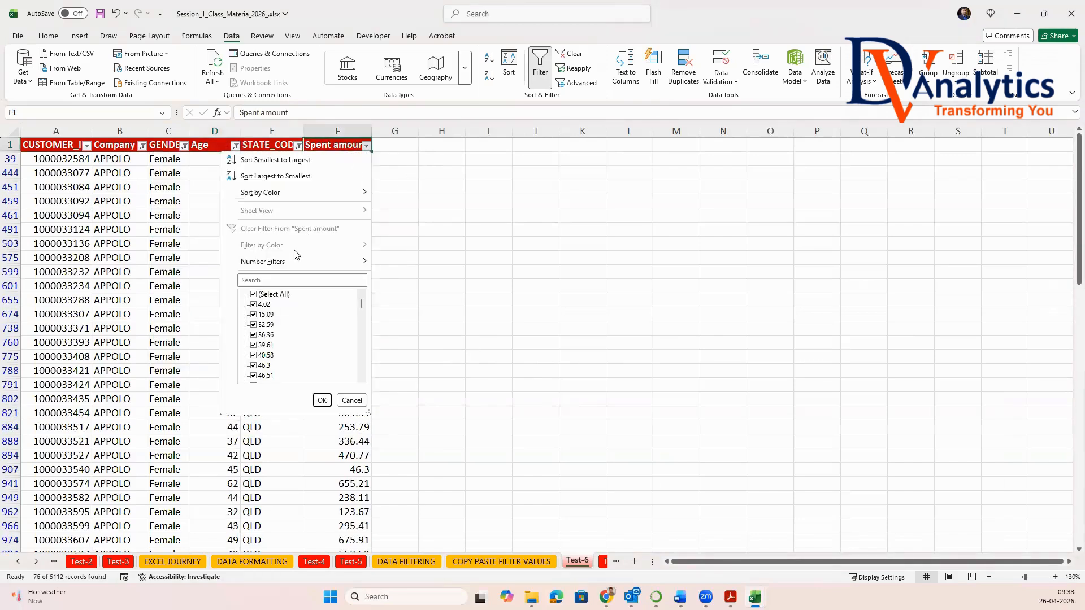
mouse_move(283, 266)
click(421, 301)
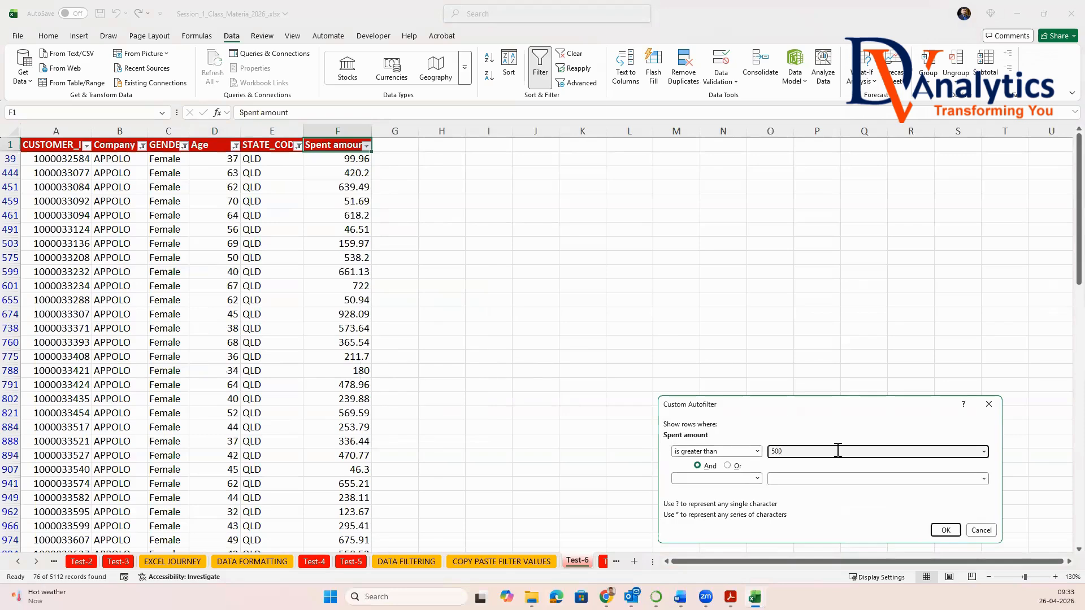
click(945, 527)
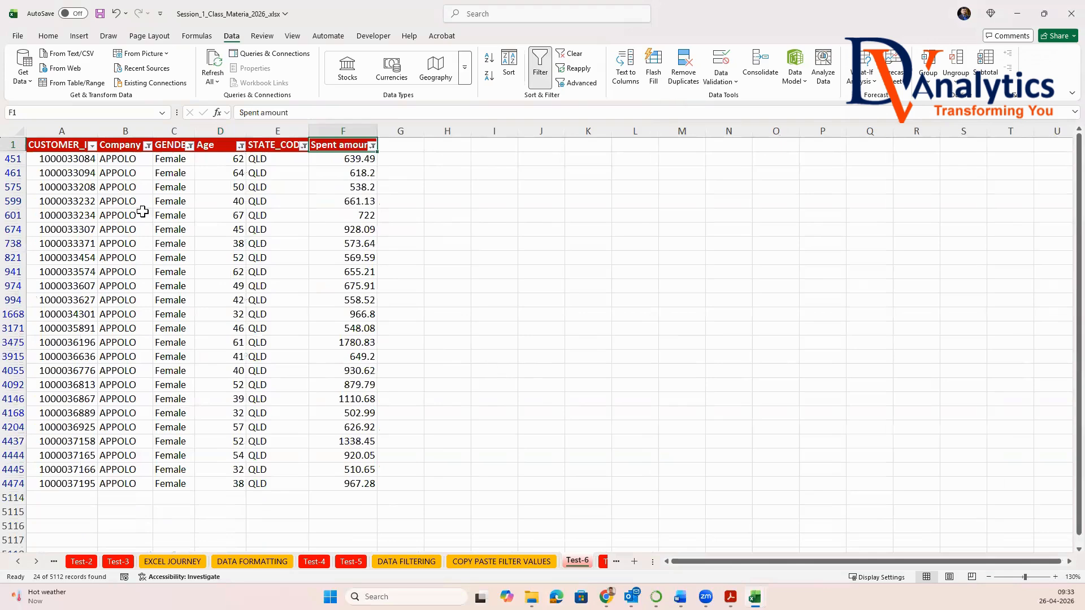
Copy the filtered customer rows with headers to cell A1 of the Test-6 Values sheet and autofit all its columns.
drag(62, 145, 359, 475)
key(ctrl+c)
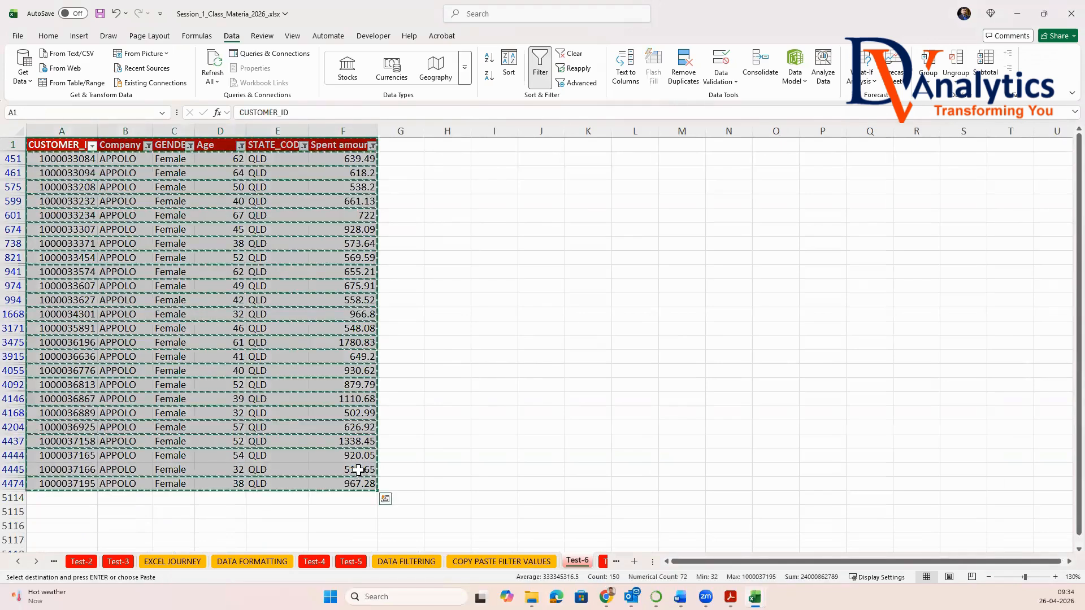
click(582, 560)
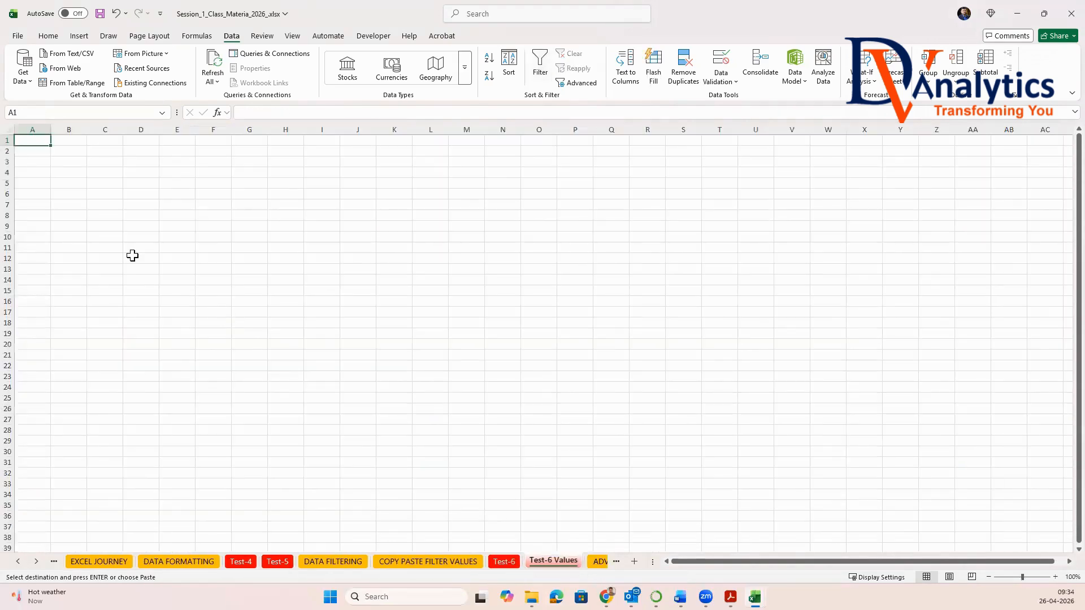
key(ctrl+v)
click(356, 247)
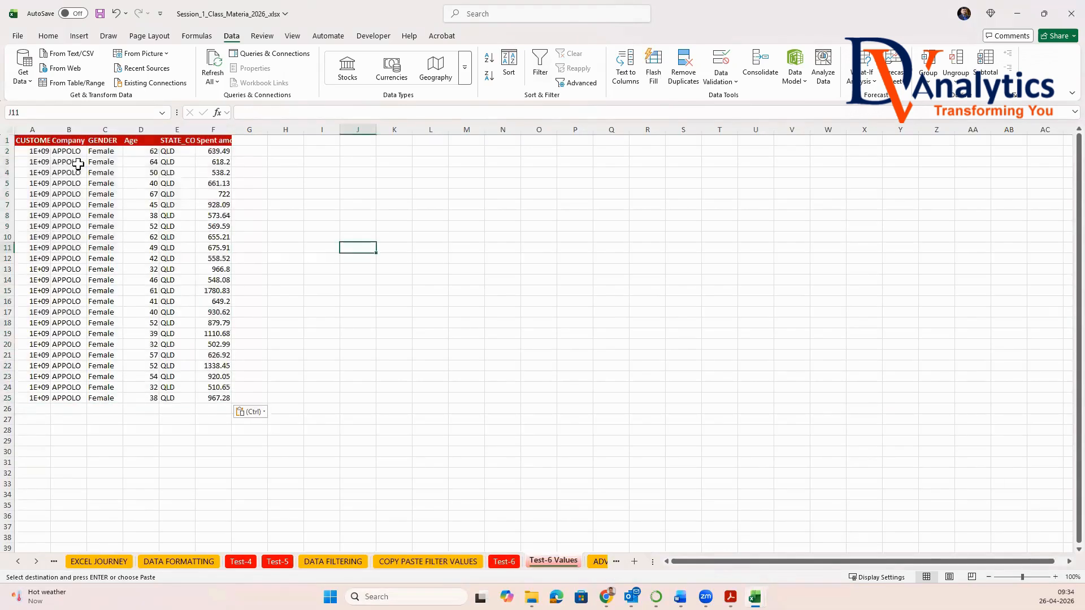
click(7, 129)
double_click(51, 129)
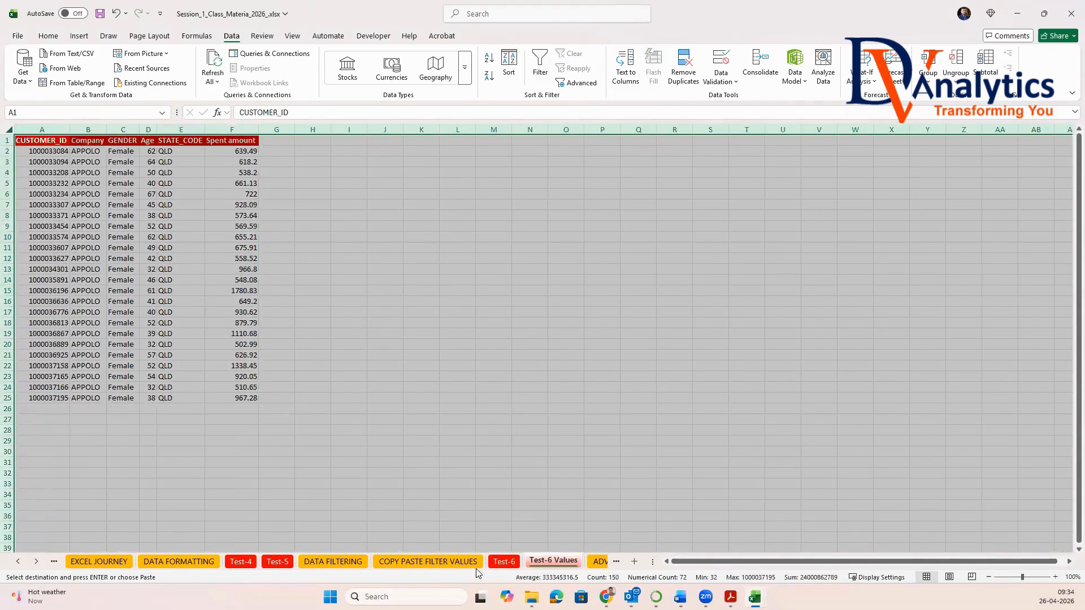
Remove all filters from the Test-6 customer table and turn filtering on again for its header row.
click(503, 561)
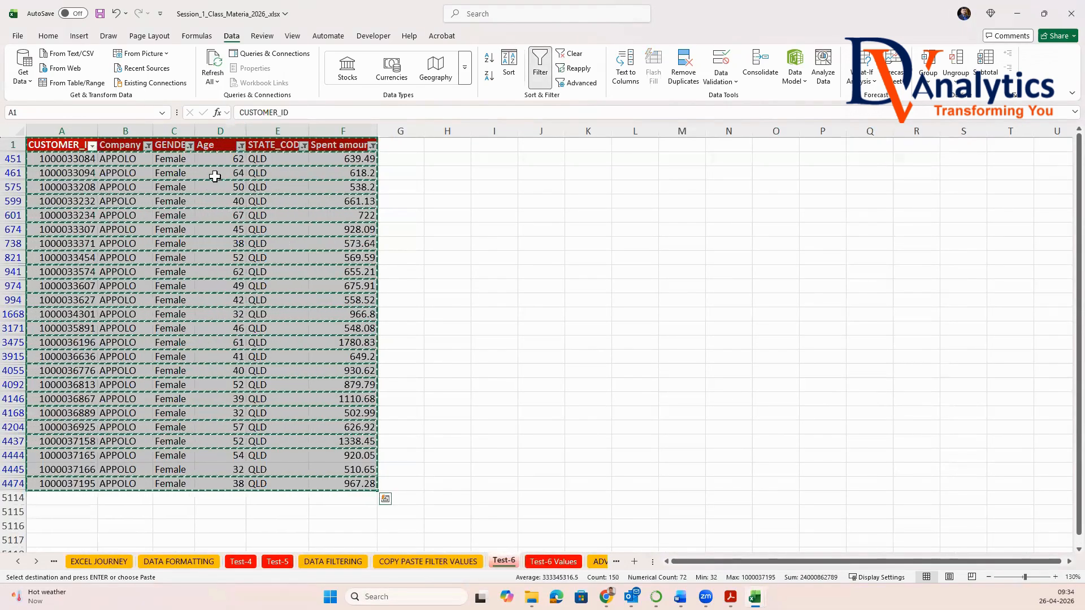
click(540, 66)
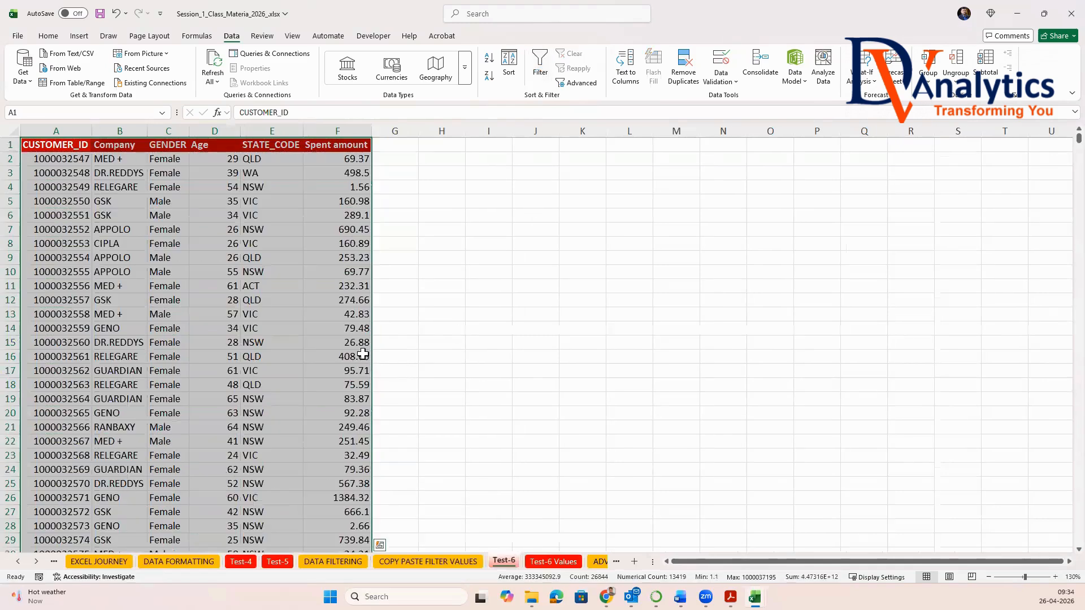
click(138, 141)
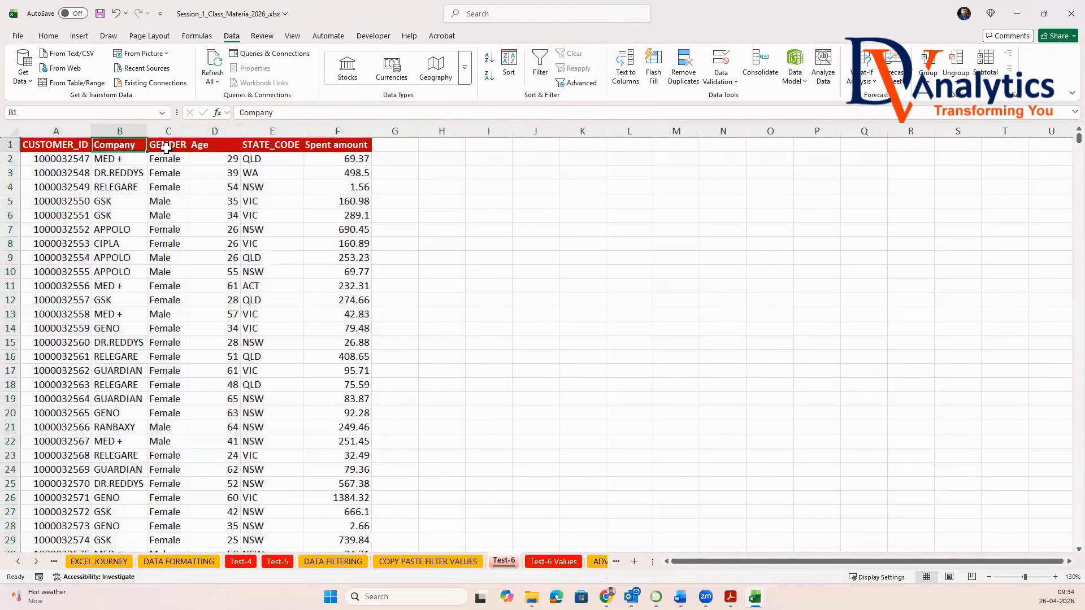
click(540, 72)
Filter the Company column to show only APPOLO, CIPLA and GENO.
click(142, 146)
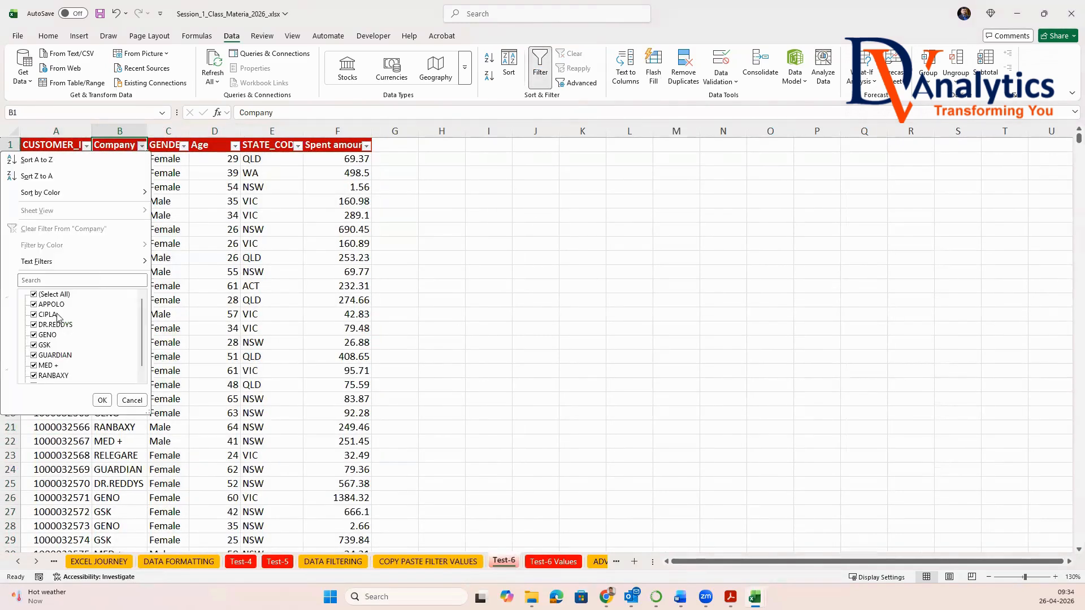
click(34, 295)
click(33, 304)
click(34, 314)
click(34, 335)
click(102, 400)
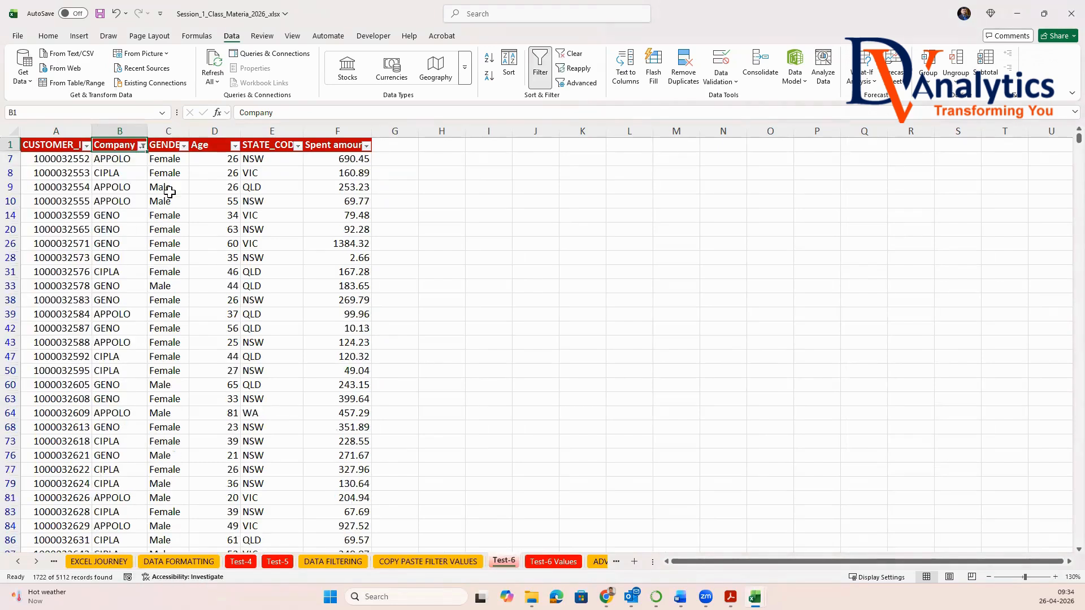
Filter the GENDER column to show only Female and Male.
click(183, 146)
click(72, 295)
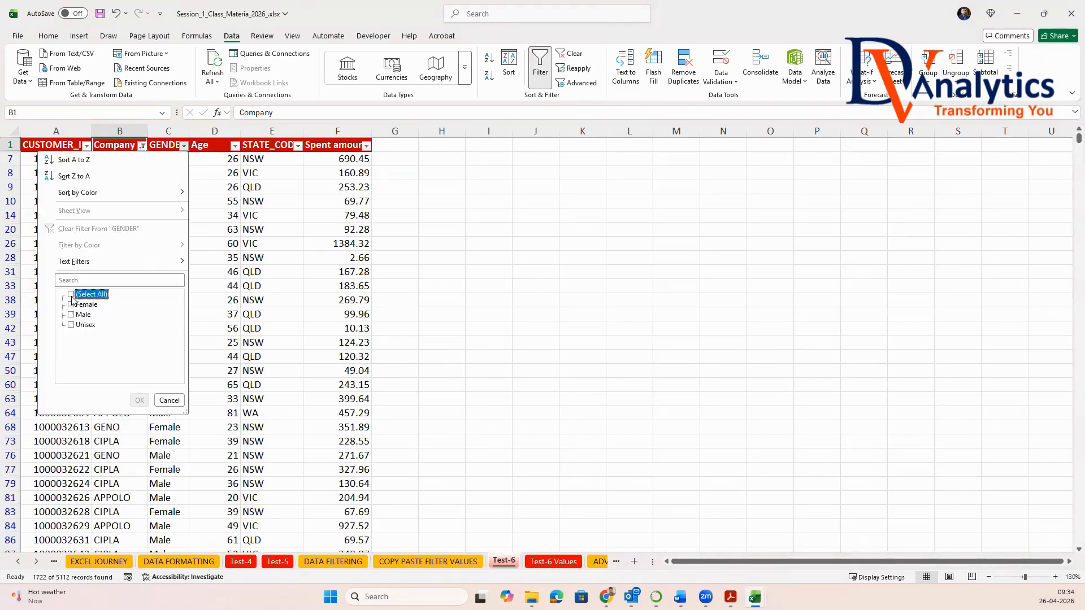
click(71, 305)
click(72, 315)
click(138, 400)
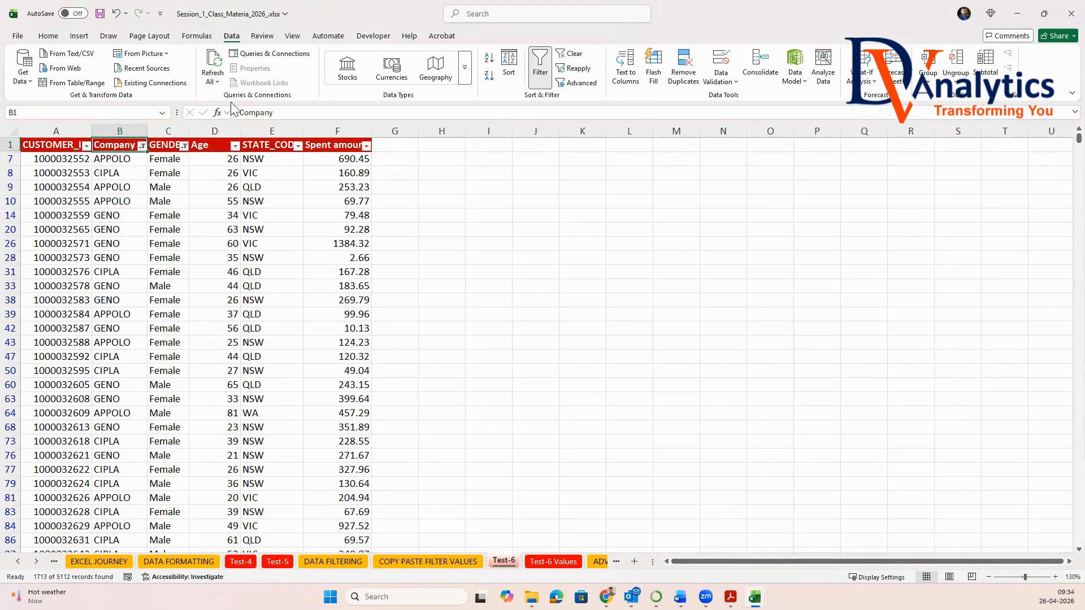
Filter the Age column with a Greater Than number condition.
click(235, 146)
mouse_move(226, 263)
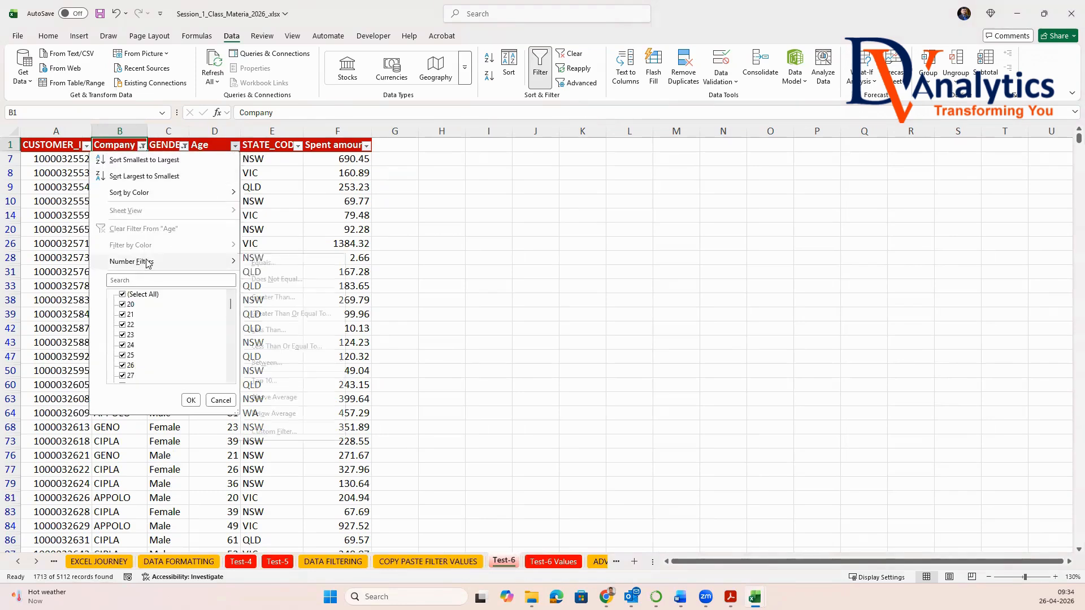
click(269, 298)
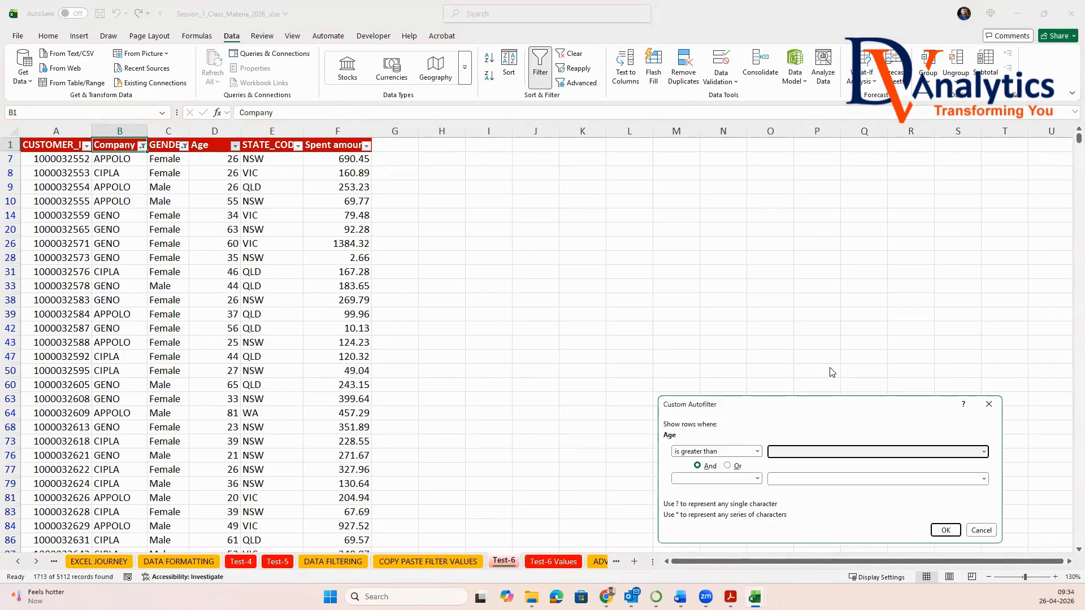
click(947, 530)
Filter the STATE_CODE column to show only NSW, QLD and WA.
click(298, 146)
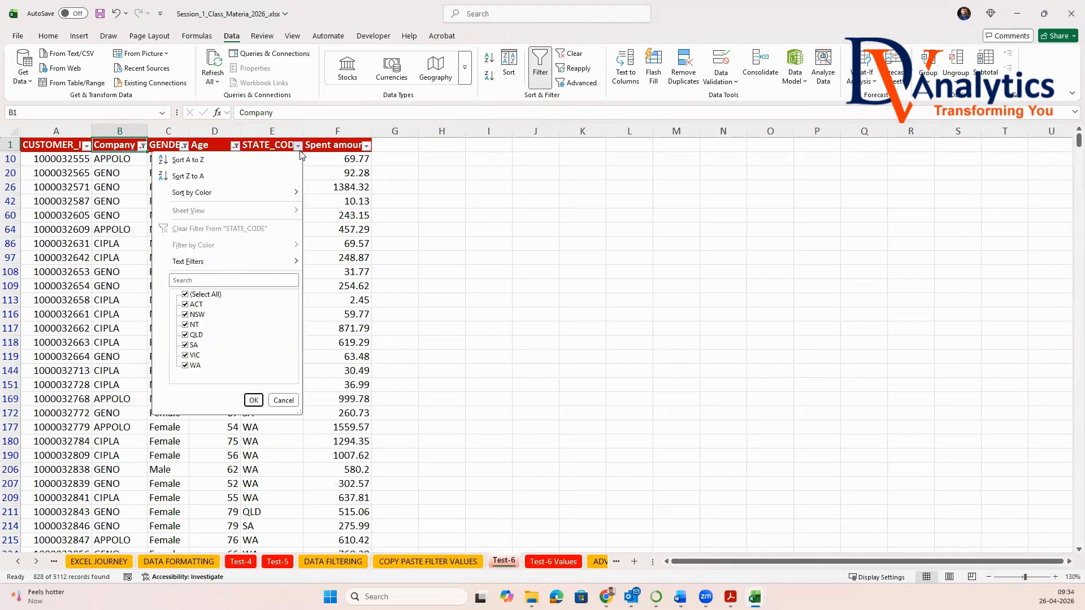
click(187, 295)
click(187, 315)
click(186, 335)
click(185, 366)
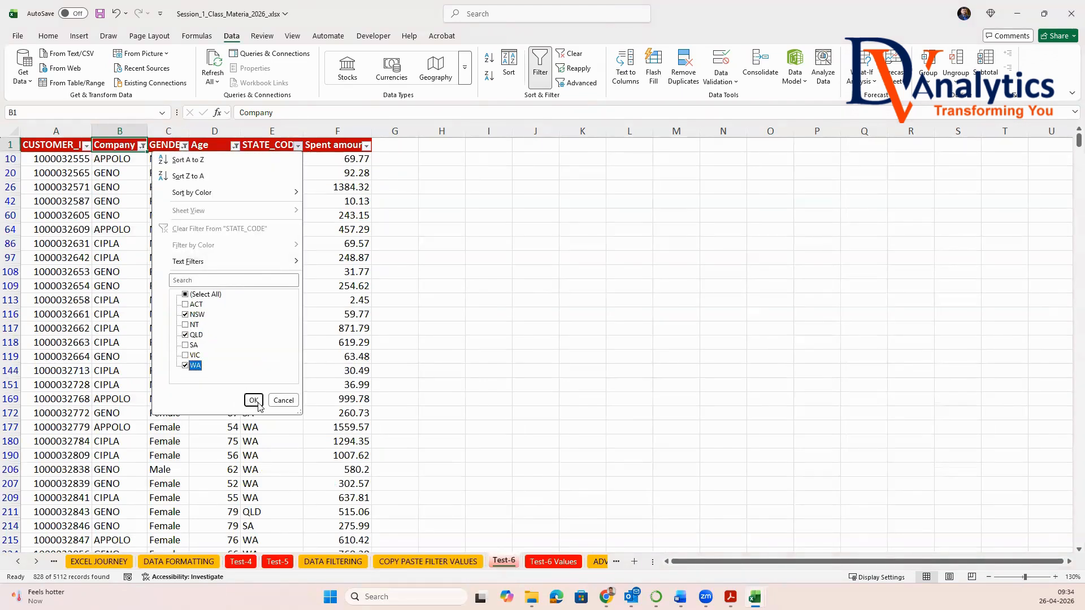
click(253, 400)
Filter the Spent amount column to show only values greater than 500.
click(366, 146)
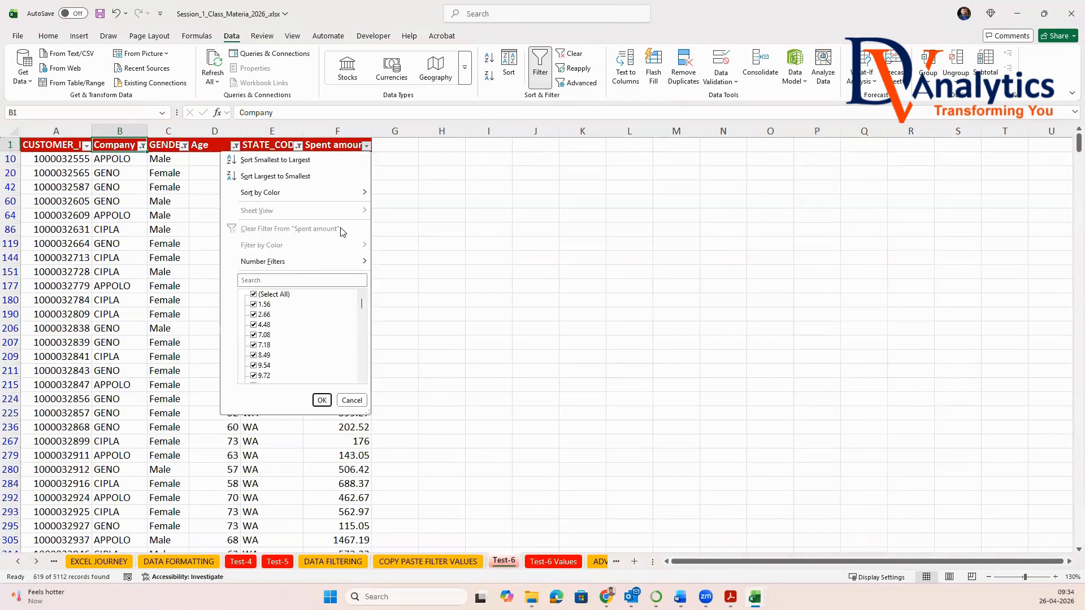
mouse_move(300, 264)
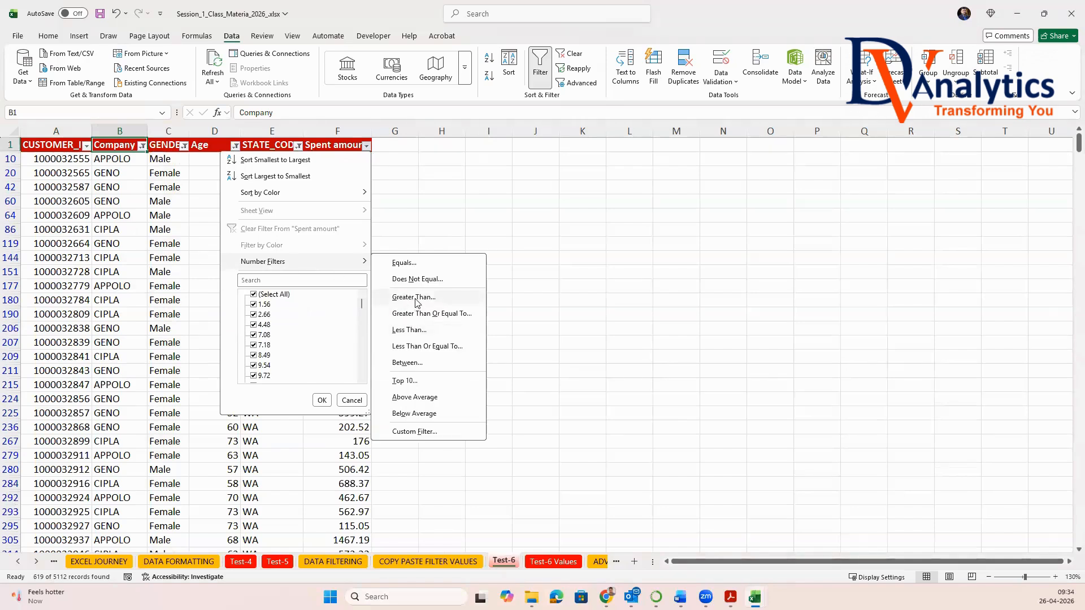
click(414, 298)
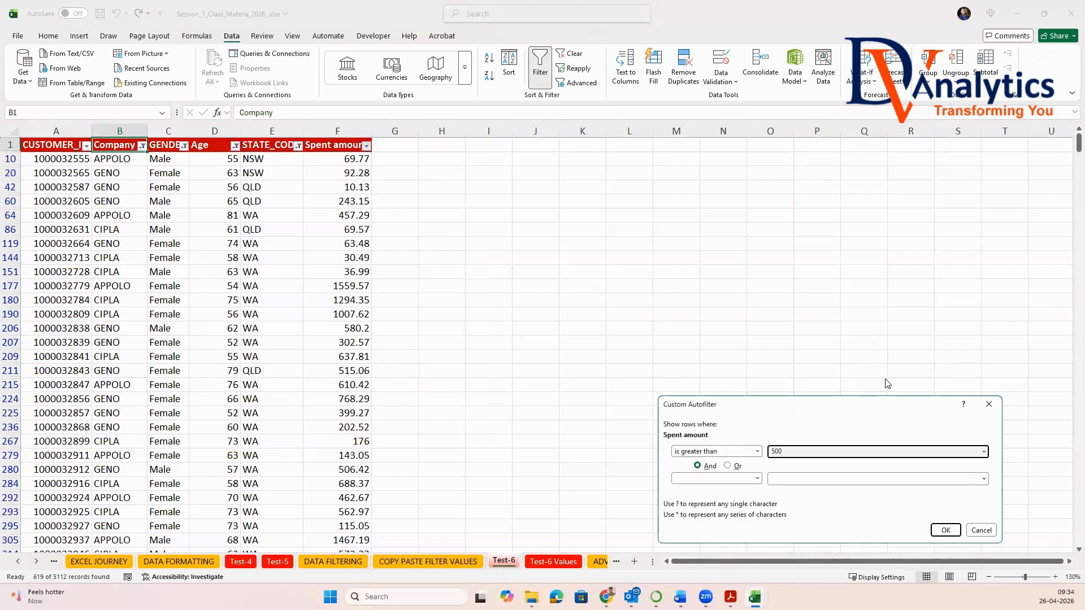
click(946, 530)
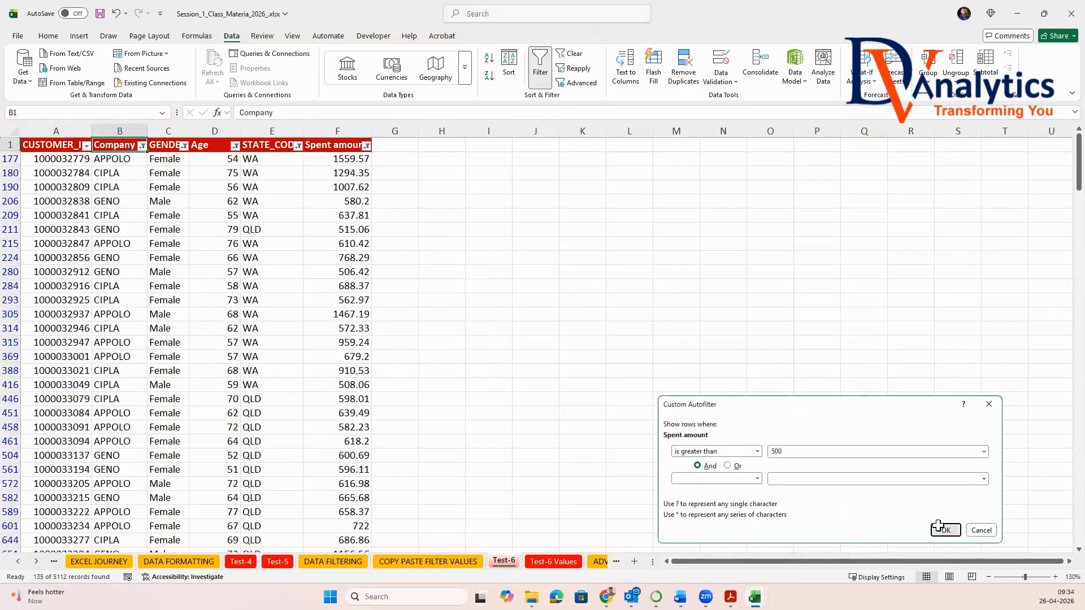
Copy the filtered Test-6 table with its headers to cell I1 of the Test-6 Values sheet.
click(50, 149)
key(ctrl+shift+Right)
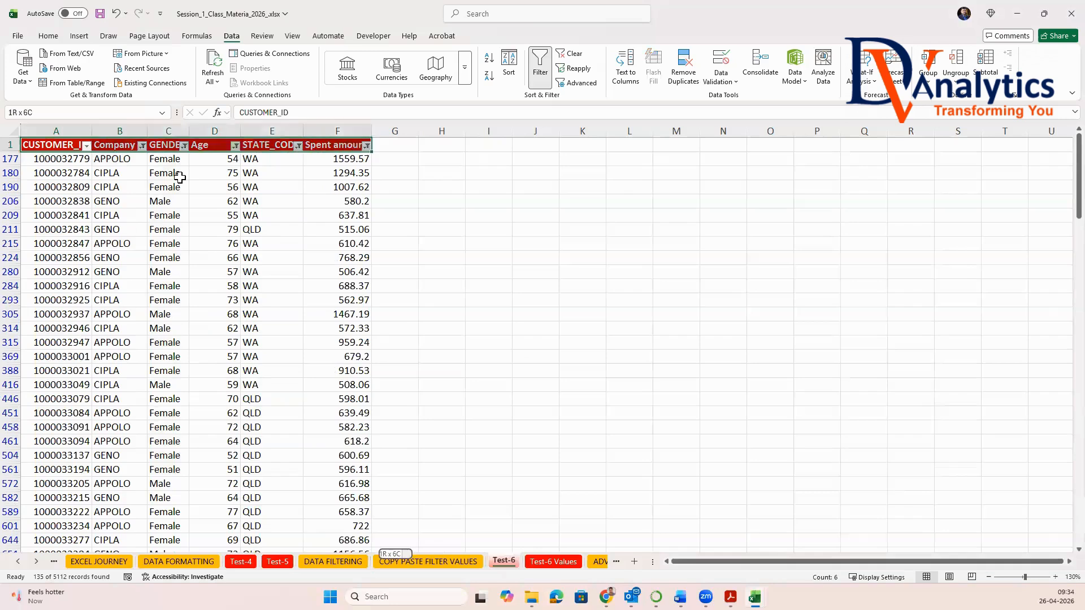
key(ctrl+shift+Down)
key(ctrl+c)
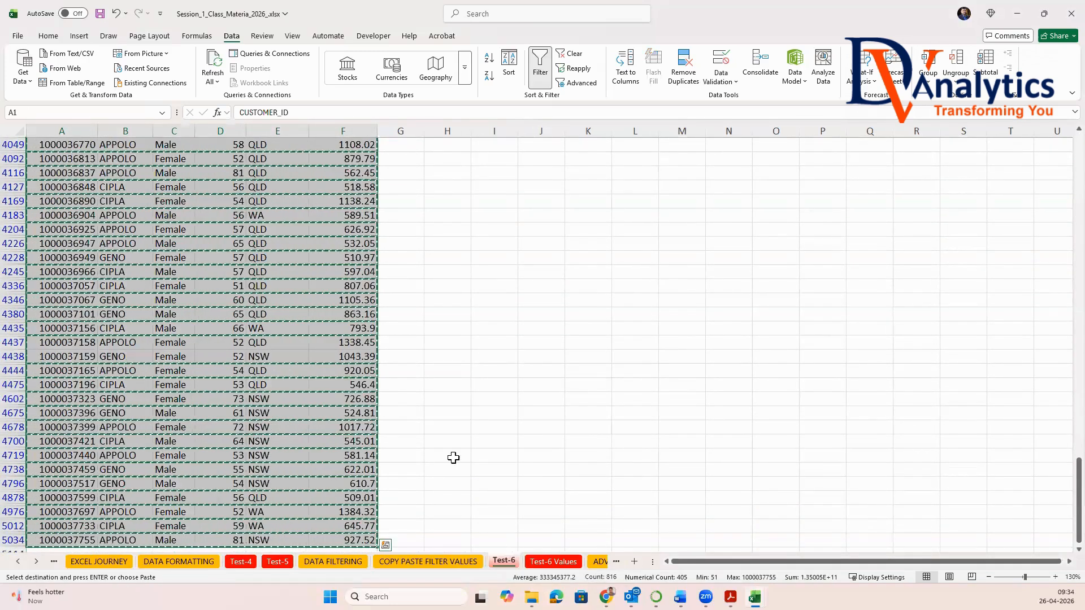
click(553, 562)
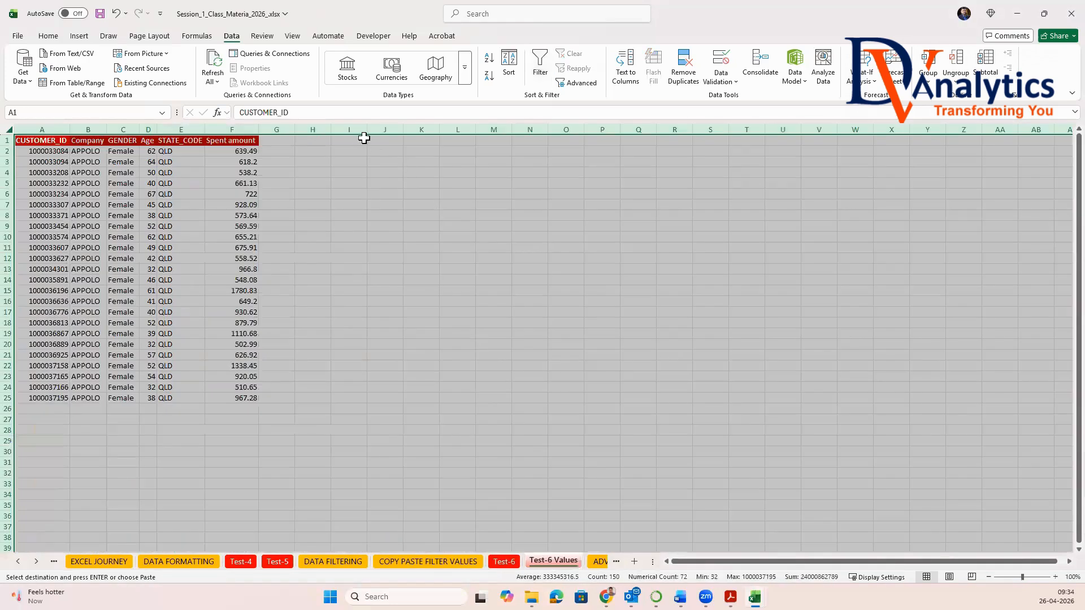
click(356, 137)
key(ctrl+v)
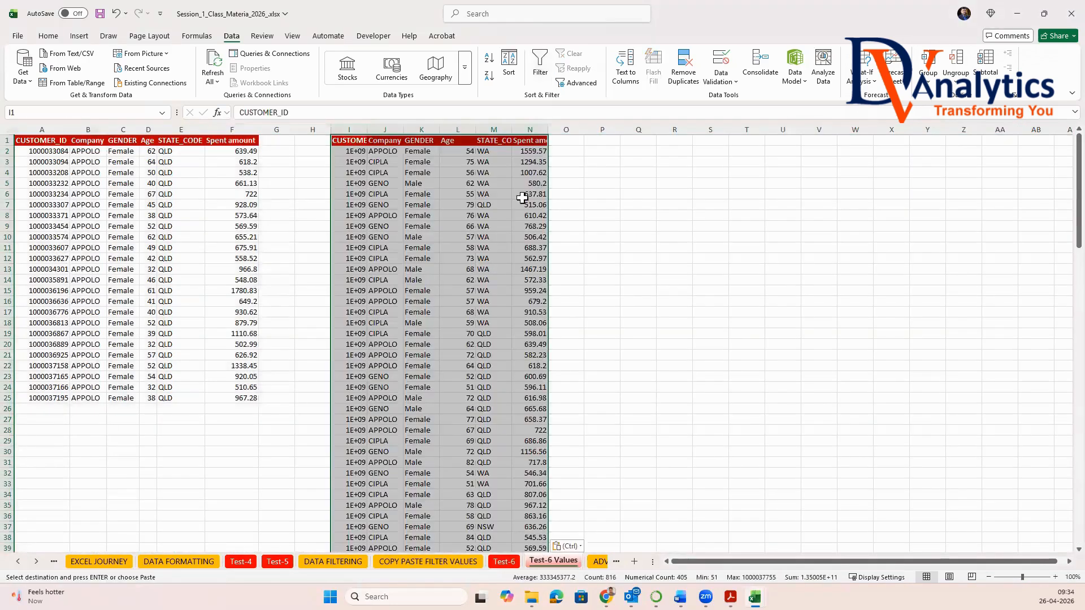
Autofit all column widths on the Test-6 Values sheet to their contents.
click(674, 237)
click(6, 127)
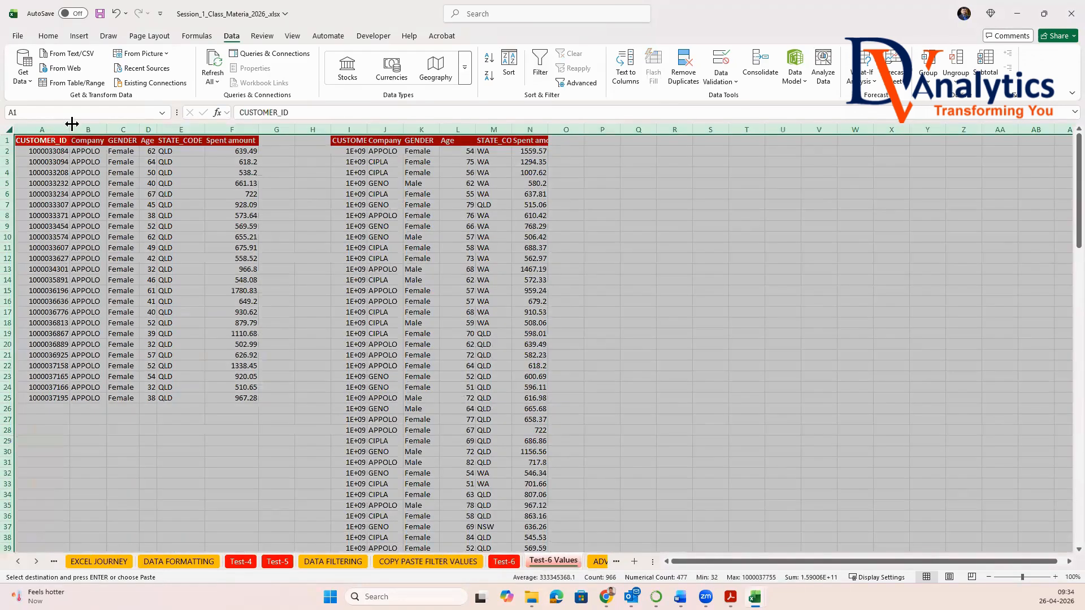
double_click(70, 129)
click(404, 172)
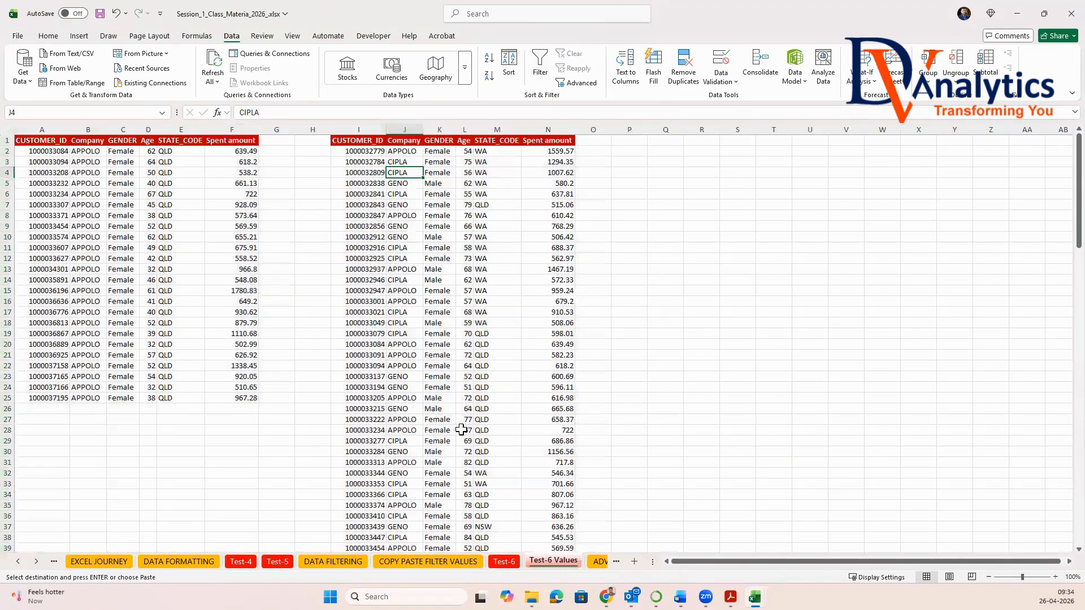